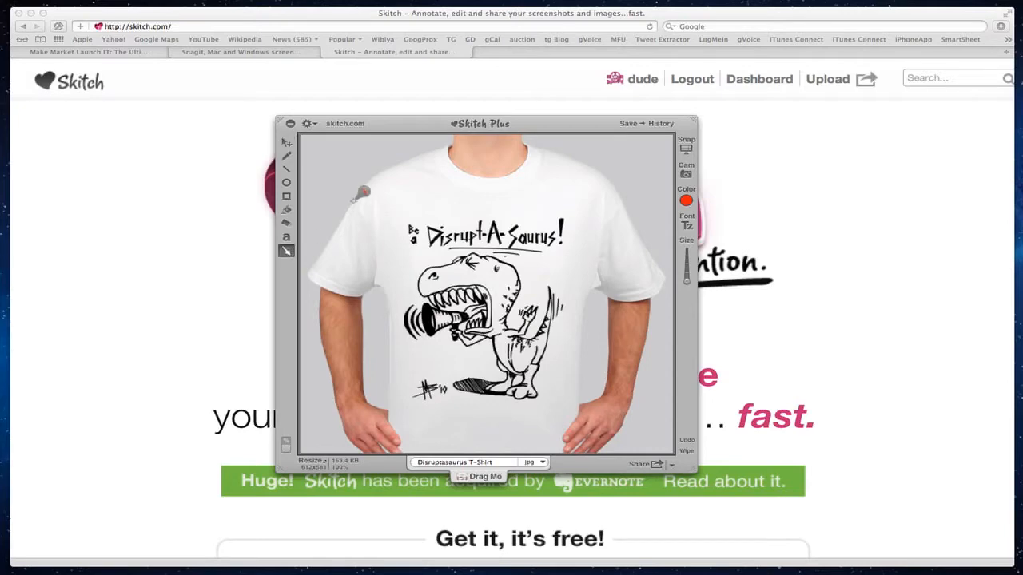
Draw four red arrows on the T-shirt image pointing inward at the corners of the Disrupt-A-Saurus artwork.
{"action": "left_click_drag", "start_coordinate": [350, 176], "coordinate": [402, 218]}
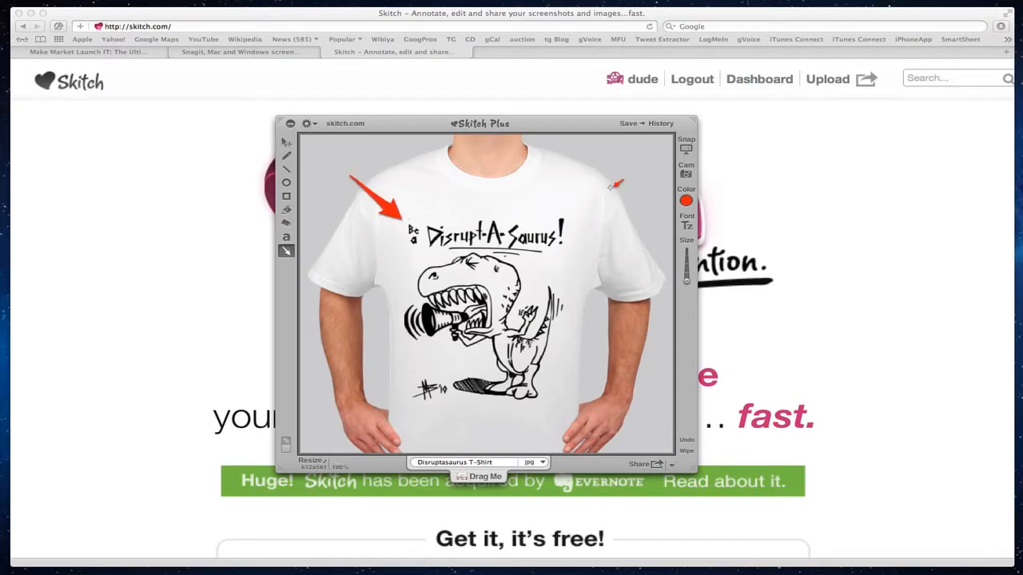
{"action": "left_click_drag", "start_coordinate": [623, 181], "coordinate": [566, 219]}
{"action": "left_click_drag", "start_coordinate": [628, 444], "coordinate": [557, 387]}
{"action": "mouse_move", "coordinate": [330, 424]}
{"action": "left_mouse_down"}
{"action": "mouse_move", "coordinate": [392, 400]}
{"action": "mouse_move", "coordinate": [423, 369]}
{"action": "left_mouse_up"}
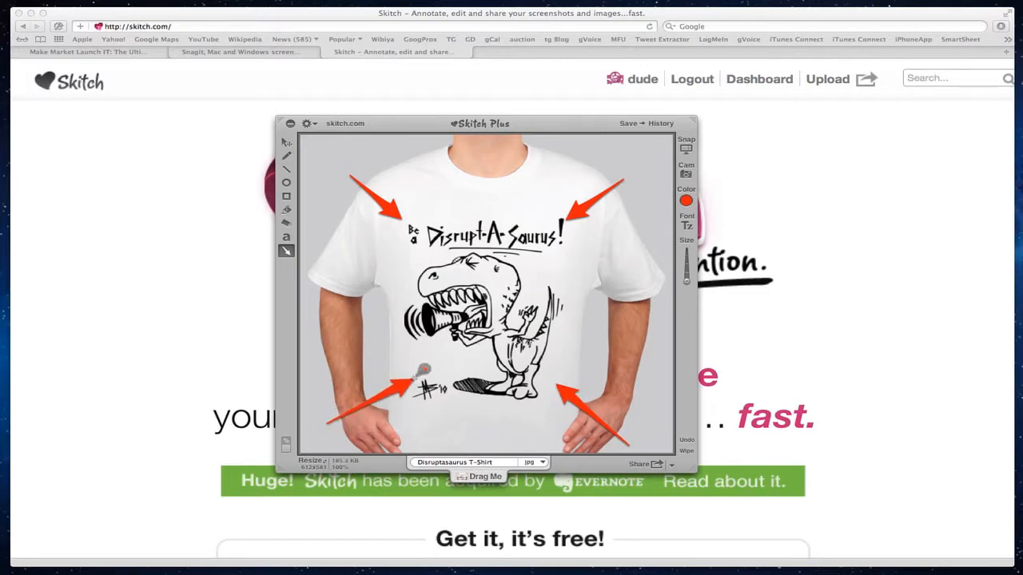
Switch to Safari and look over the Skitch home page and TechSmith's Snagit product page.
{"action": "left_click", "coordinate": [700, 14]}
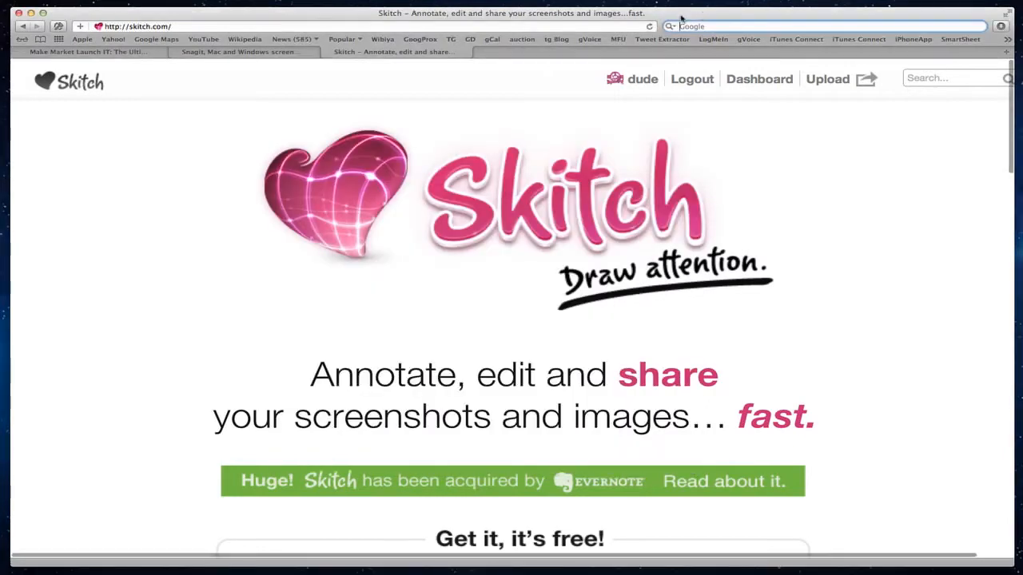
{"action": "left_click", "coordinate": [221, 27]}
{"action": "left_click_drag", "start_coordinate": [220, 27], "coordinate": [39, 25]}
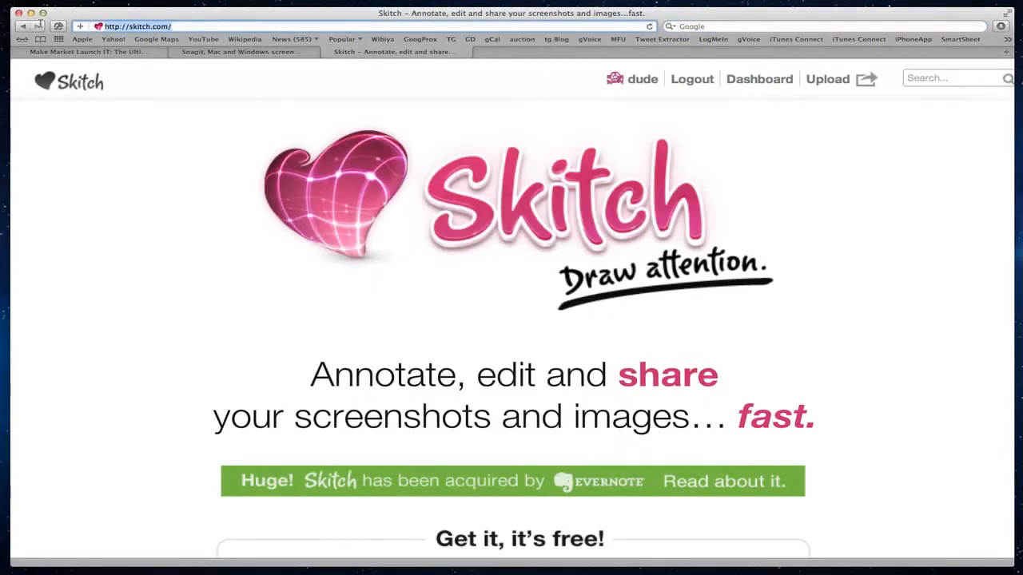
{"action": "left_click", "coordinate": [281, 53]}
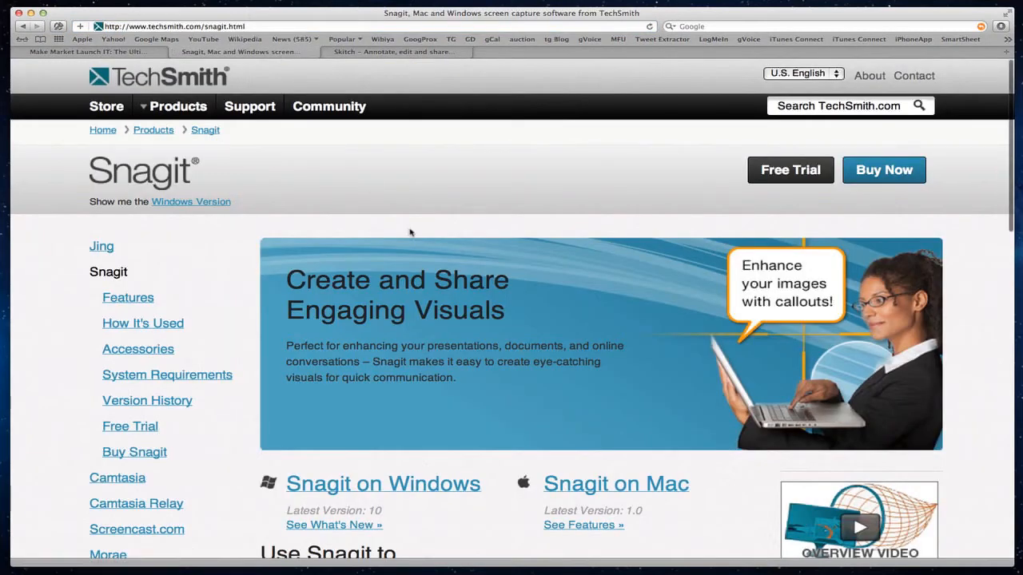
{"action": "scroll", "coordinate": [411, 233], "scroll_direction": "down", "scroll_amount": 5}
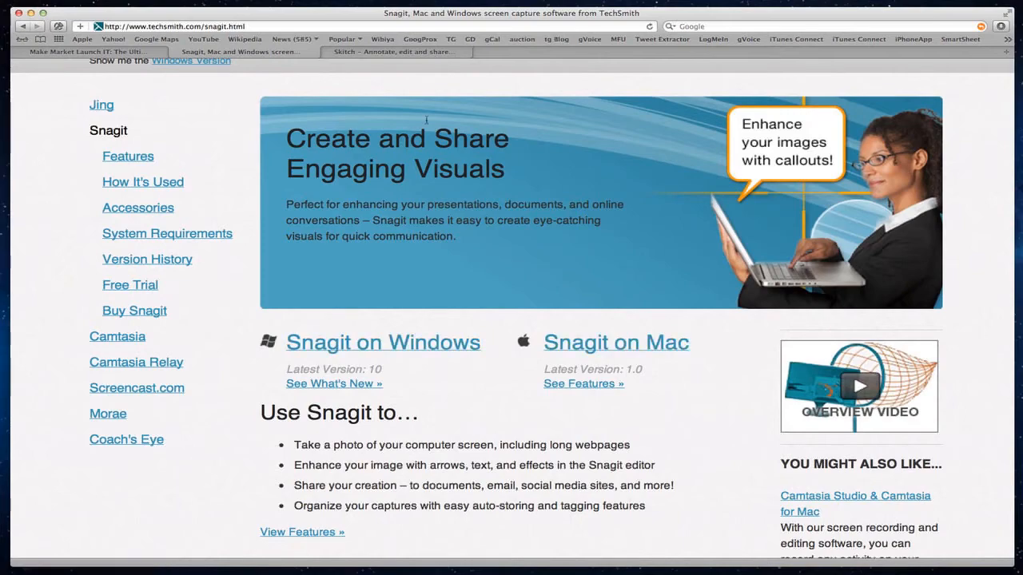
{"action": "left_click", "coordinate": [410, 52]}
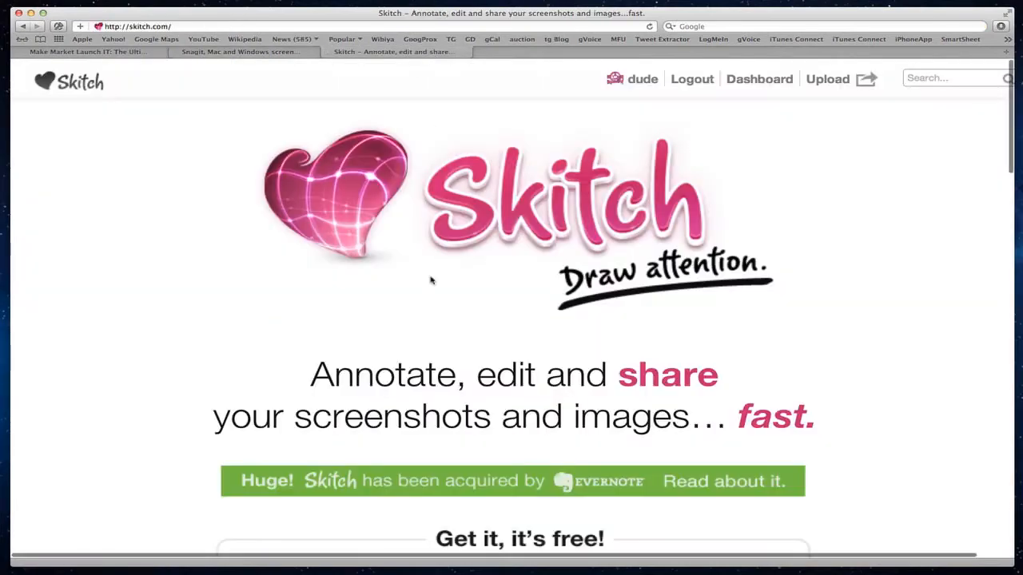
{"action": "scroll", "coordinate": [437, 293], "scroll_direction": "down", "scroll_amount": 10}
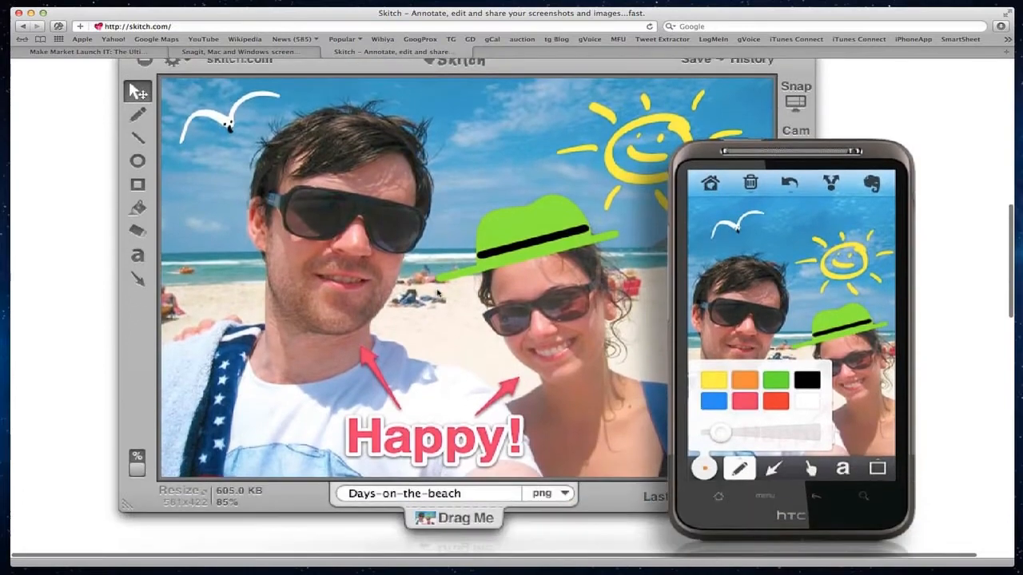
{"action": "scroll", "coordinate": [424, 286], "scroll_direction": "up", "scroll_amount": 10}
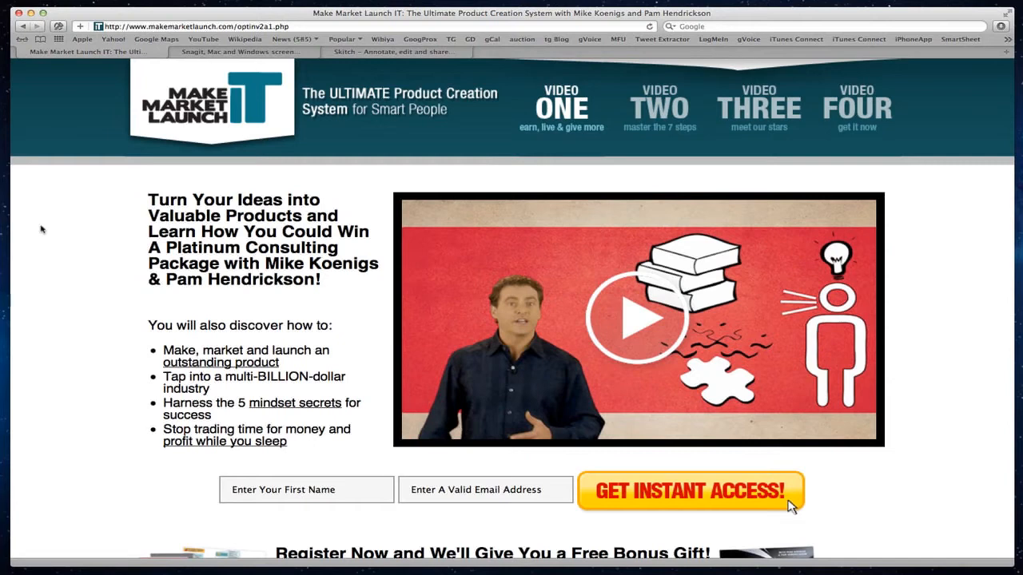
Snap the Make Market Launch IT page area and draw red arrows to the words "industry" and "success" in the bullet list.
{"action": "key", "text": "super+shift+5"}
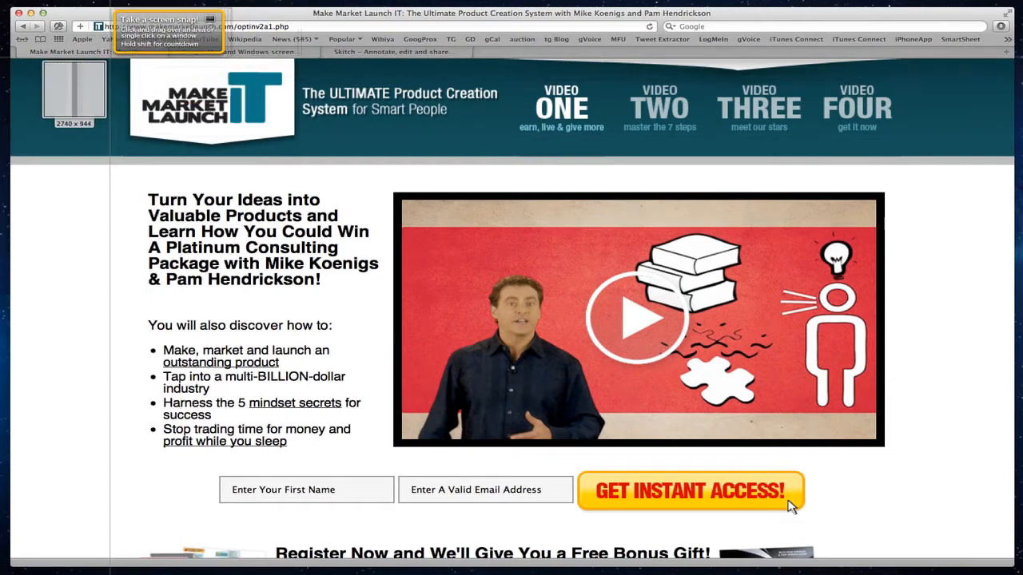
{"action": "left_click_drag", "start_coordinate": [110, 58], "coordinate": [951, 537]}
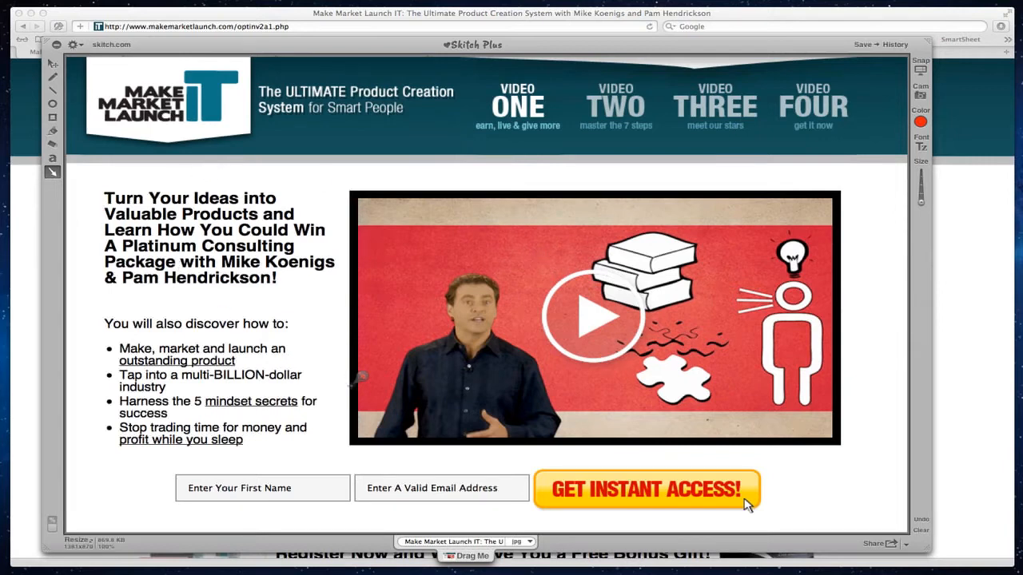
{"action": "left_click_drag", "start_coordinate": [352, 386], "coordinate": [170, 388]}
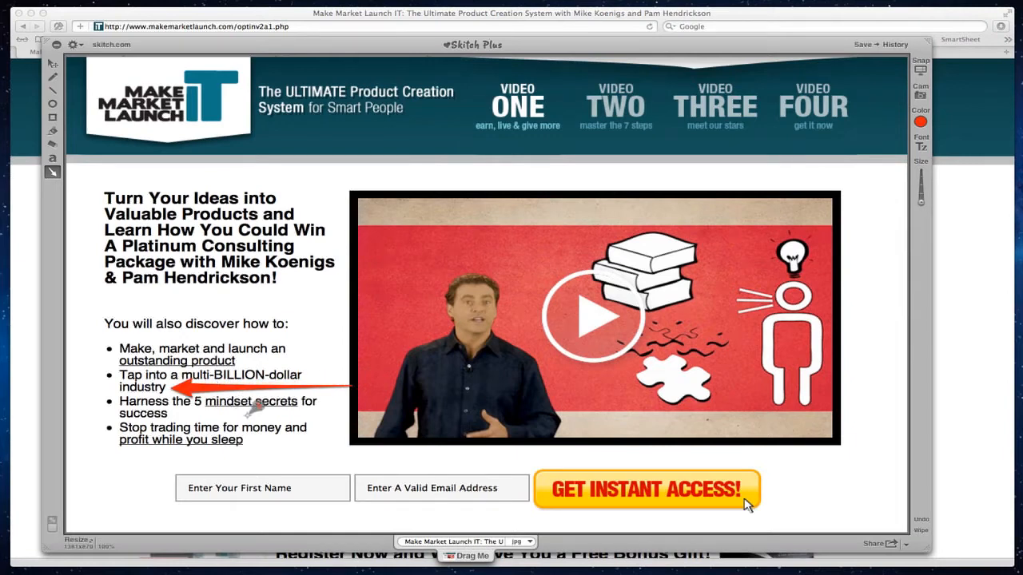
{"action": "left_click_drag", "start_coordinate": [251, 408], "coordinate": [173, 415]}
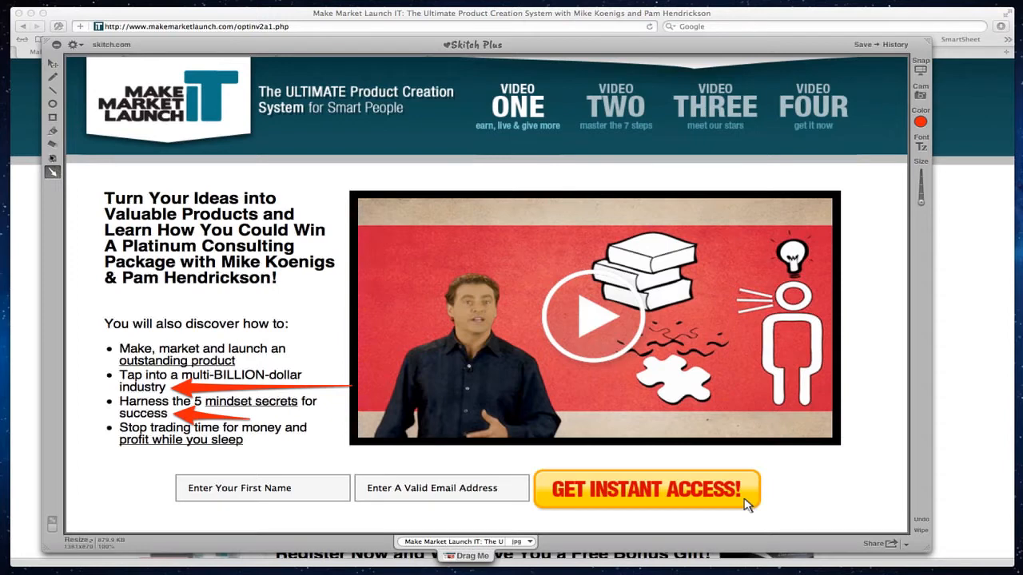
Add the text "Please remove the "widows"" along the video's lower edge and share the annotated image online.
{"action": "left_click", "coordinate": [52, 159]}
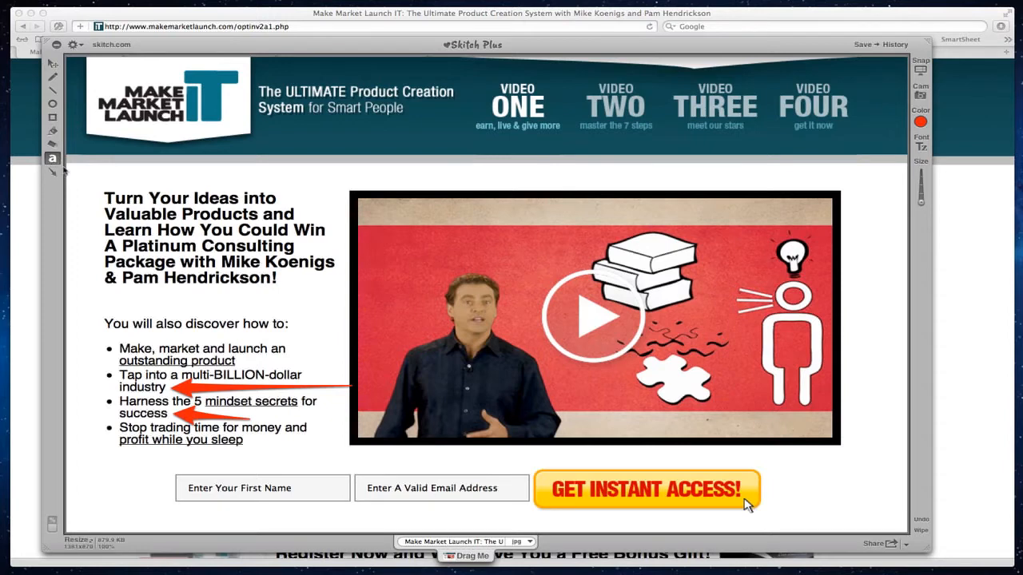
{"action": "left_click", "coordinate": [325, 449]}
{"action": "type", "text": "P"}
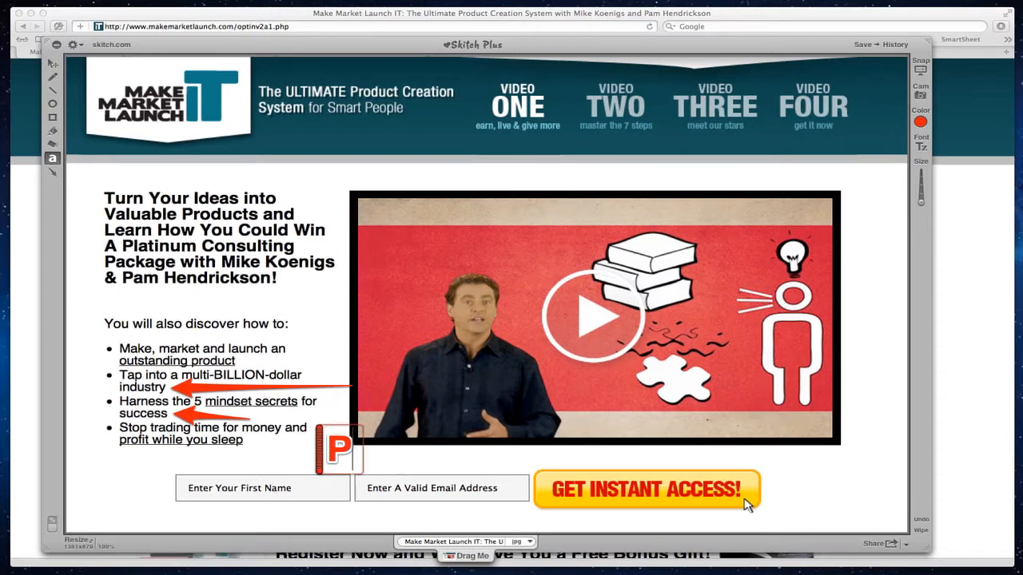
{"action": "type", "text": "lease remove the \"w"}
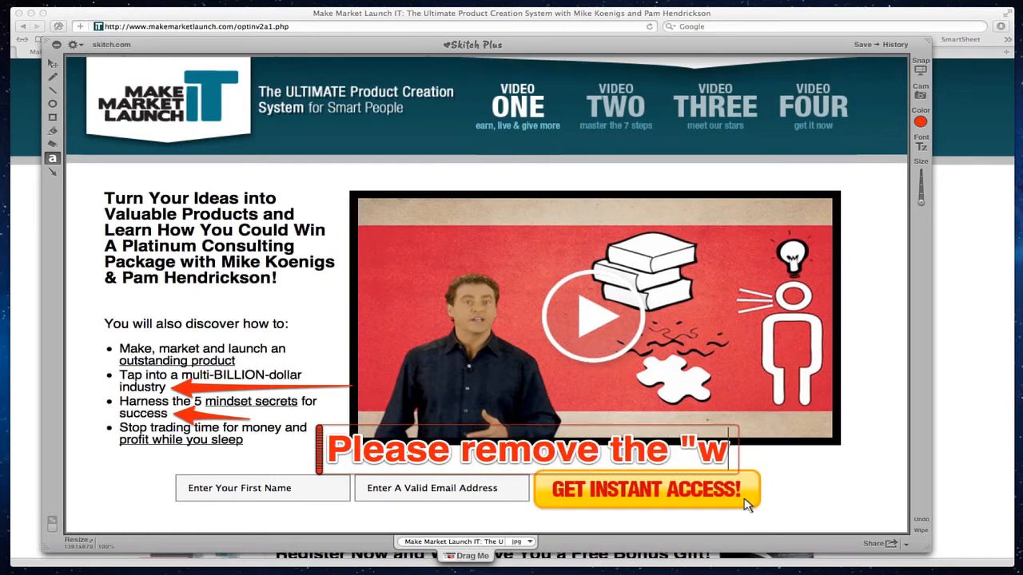
{"action": "type", "text": "idows\""}
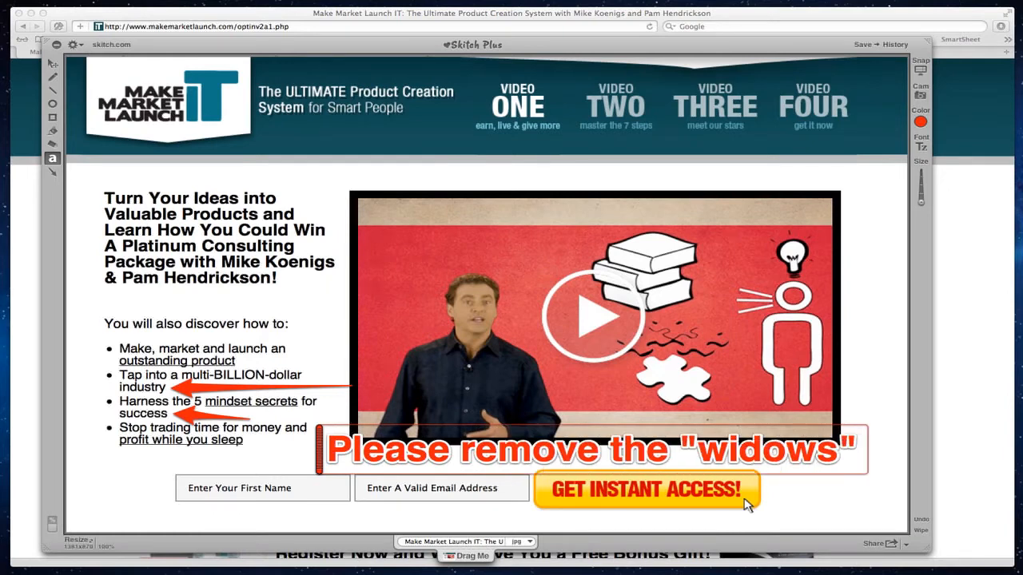
{"action": "left_click", "coordinate": [879, 546]}
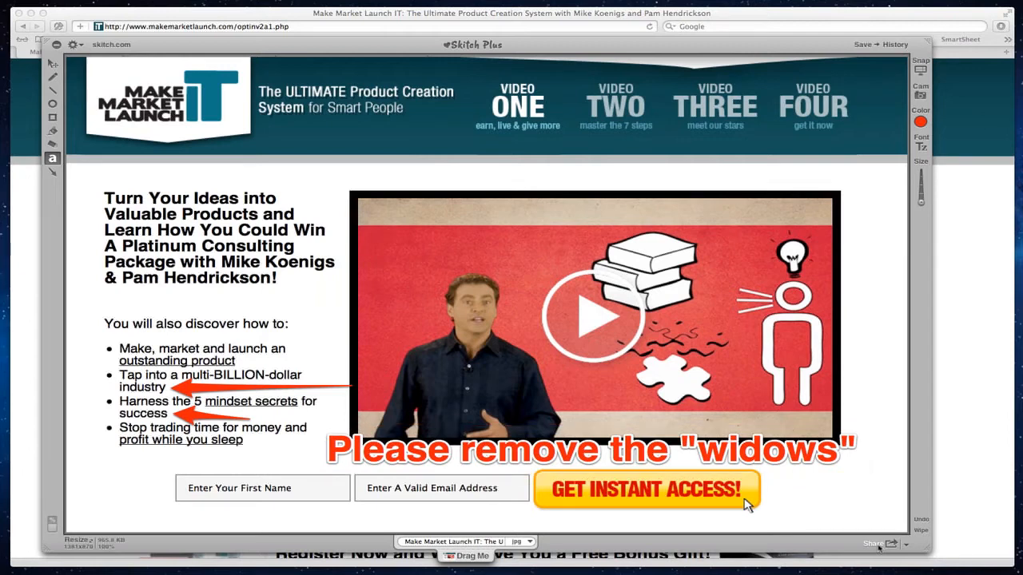
{"action": "left_click", "coordinate": [878, 547]}
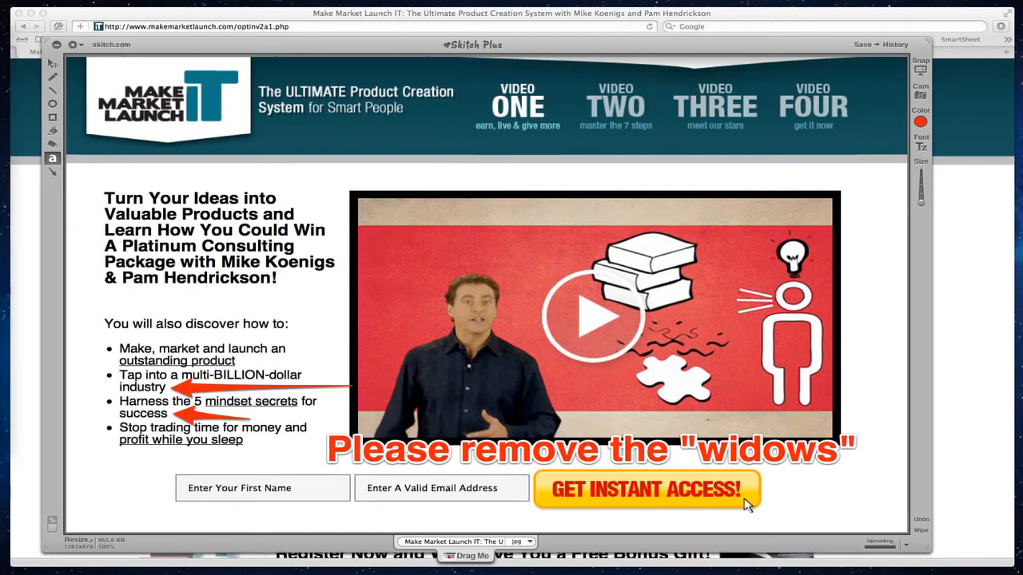
Switch to Mail and address a new message to Programmers, leaving the Cc, Bcc and Reply To fields empty.
{"action": "left_click_drag", "start_coordinate": [0, 112], "coordinate": [758, 63]}
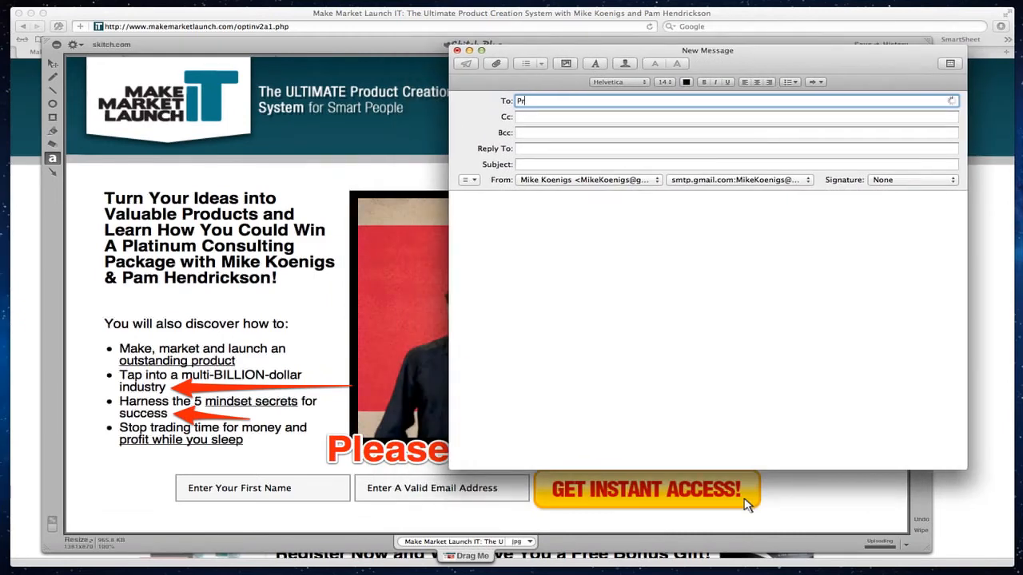
{"action": "type", "text": "ogrammers"}
{"action": "key", "text": "Tab"}
{"action": "key", "text": "Tab"}
{"action": "key", "text": "Tab"}
{"action": "key", "text": "Tab"}
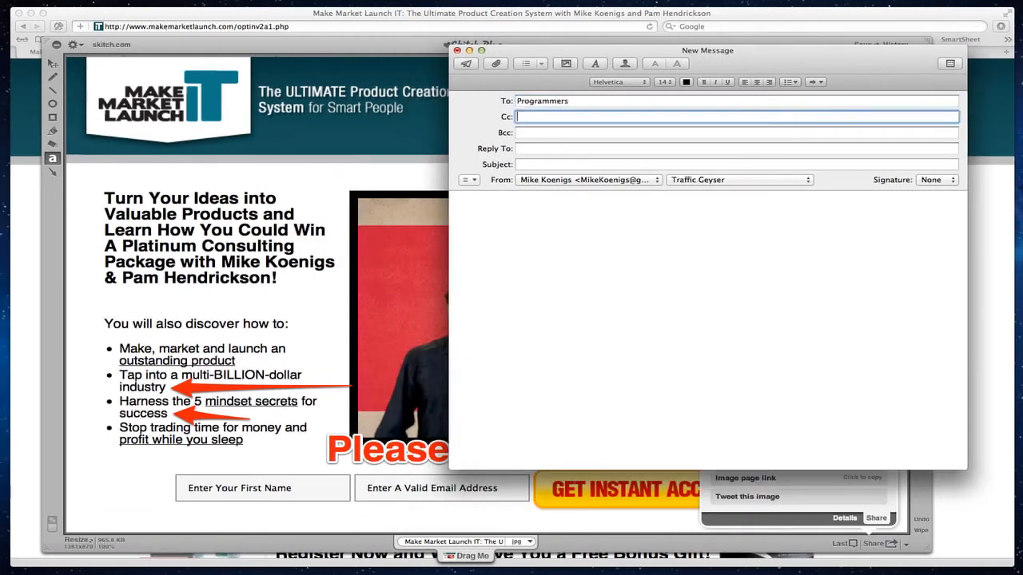
Set the email subject to "Please fix this thing that drives me nuts".
{"action": "type", "text": "Plese"}
{"action": "key", "text": "BackSpace"}
{"action": "key", "text": "BackSpace"}
{"action": "key", "text": "BackSpace"}
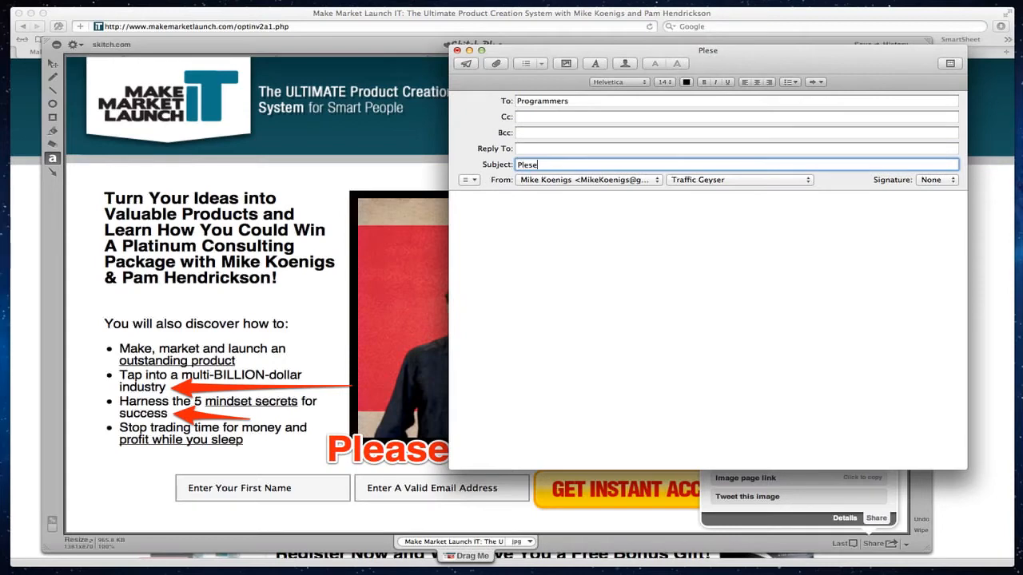
{"action": "type", "text": "ase fix this thing that drives me nuts"}
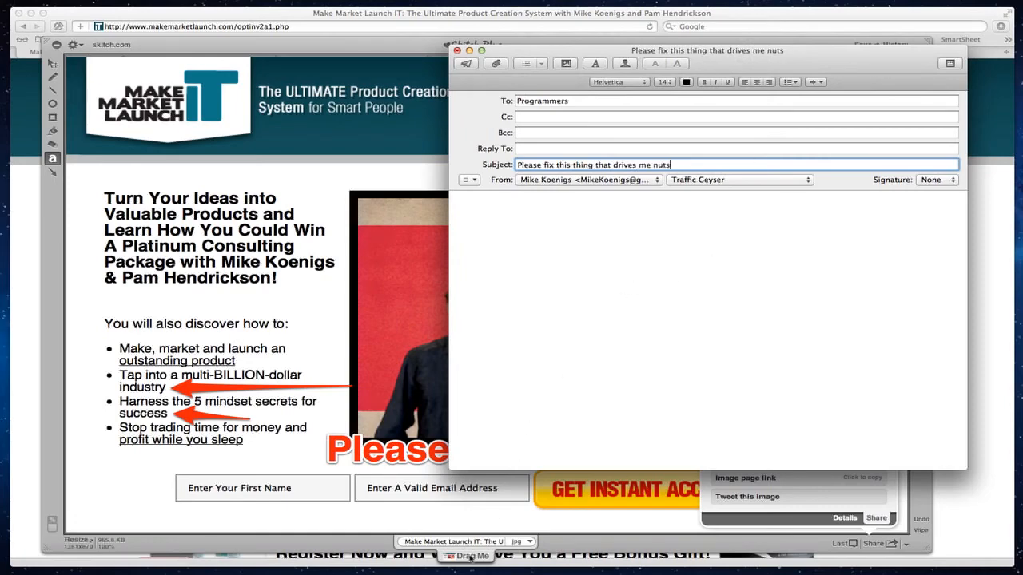
Insert the annotated Skitch image into the email body, then move and enlarge the message window to review it.
{"action": "left_click_drag", "start_coordinate": [471, 557], "coordinate": [639, 364]}
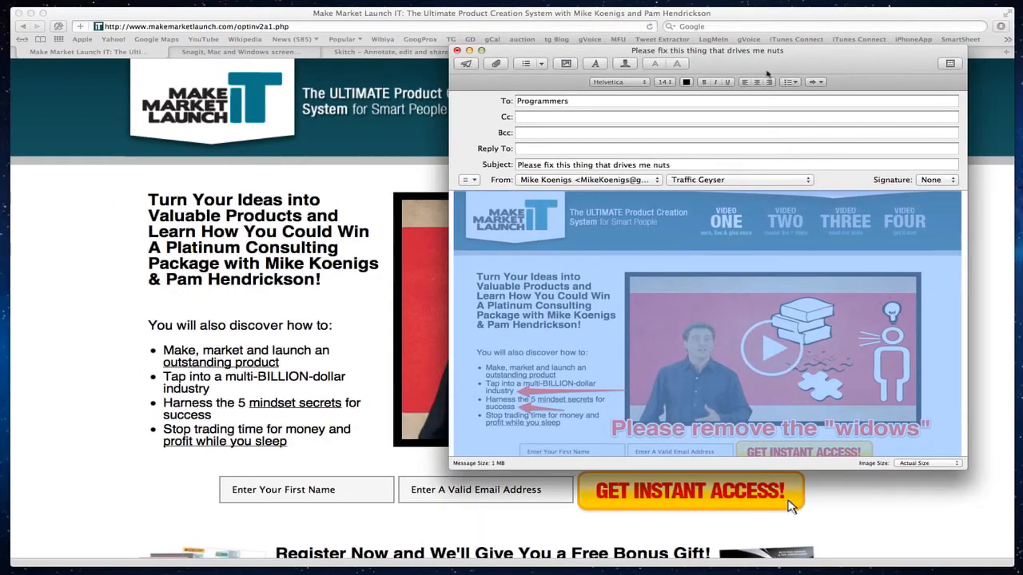
{"action": "left_click_drag", "start_coordinate": [795, 62], "coordinate": [494, 41]}
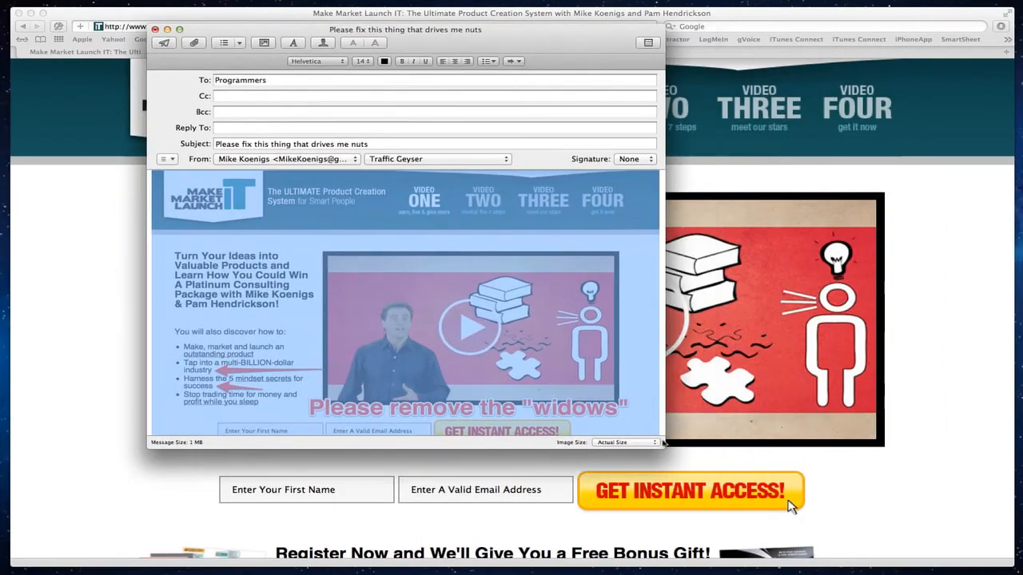
{"action": "left_click_drag", "start_coordinate": [662, 442], "coordinate": [955, 511]}
{"action": "scroll", "coordinate": [485, 431], "scroll_direction": "down", "scroll_amount": 3}
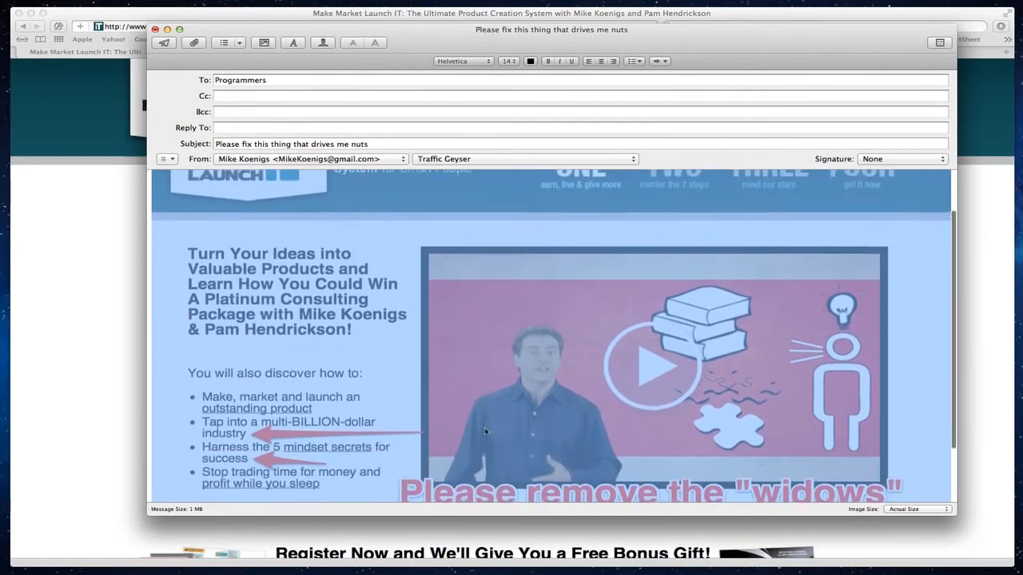
{"action": "scroll", "coordinate": [485, 431], "scroll_direction": "down", "scroll_amount": 3}
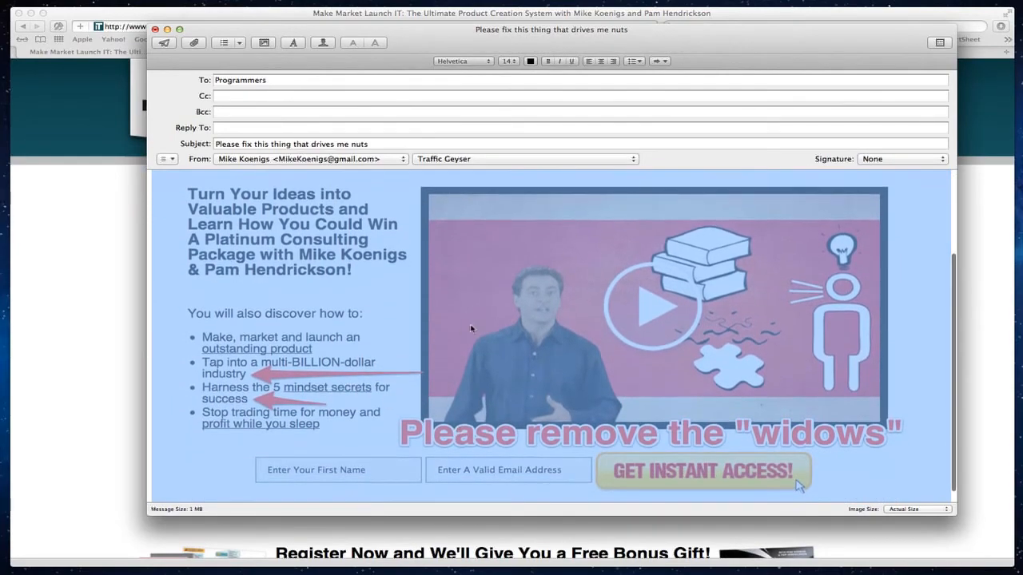
Insert two blank lines above the image in the email body and place the cursor there.
{"action": "key", "text": "Left"}
{"action": "key", "text": "Return"}
{"action": "key", "text": "Return"}
{"action": "key", "text": "Up"}
{"action": "key", "text": "Up"}
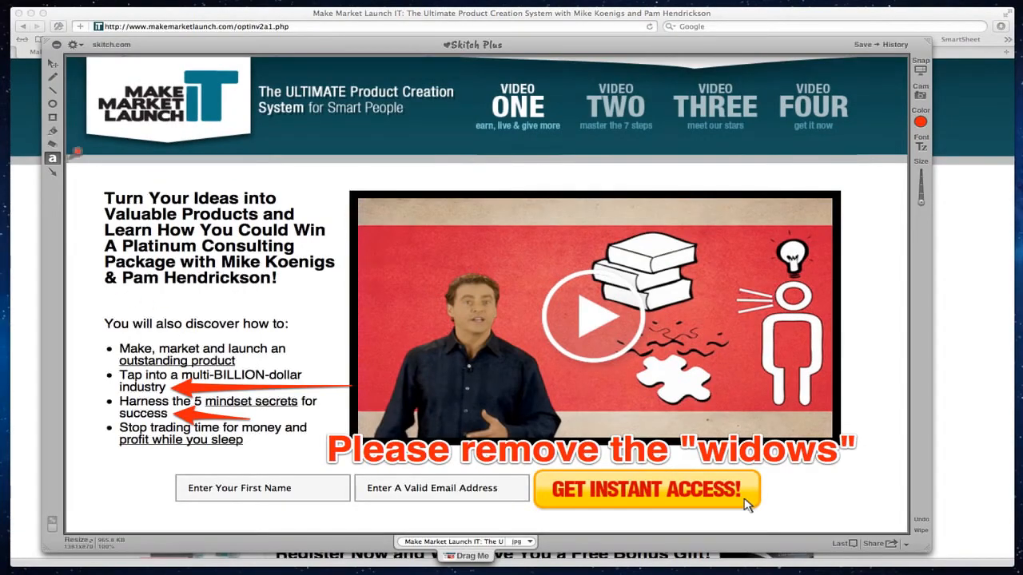
Back in Skitch, draw a red arrow to the presenter's hair and add the text "Color correct my HAIR!" at its tail.
{"action": "left_click", "coordinate": [54, 172]}
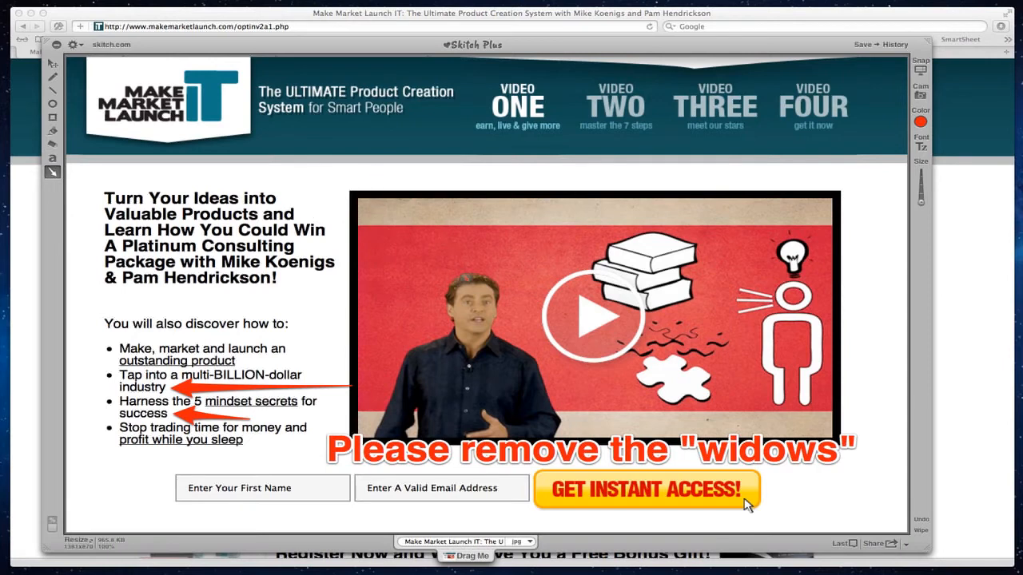
{"action": "left_click_drag", "start_coordinate": [352, 171], "coordinate": [451, 280]}
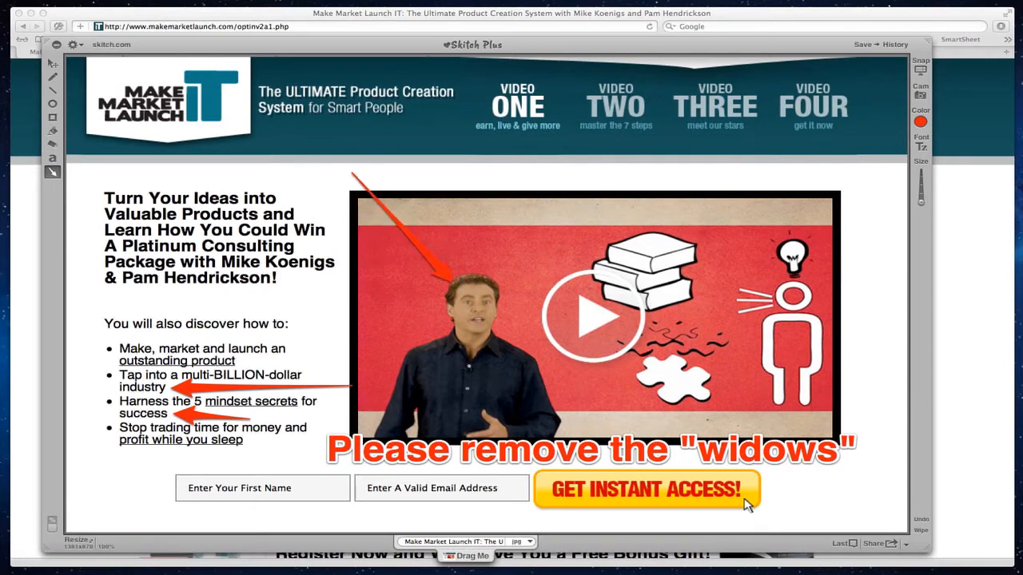
{"action": "left_click", "coordinate": [53, 158]}
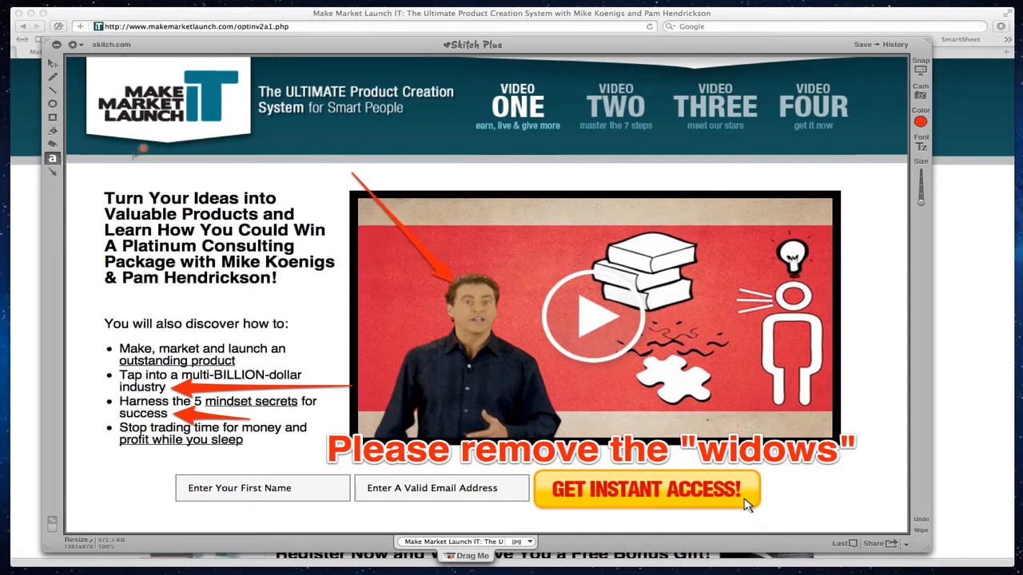
{"action": "left_click", "coordinate": [256, 160]}
{"action": "type", "text": "Col"}
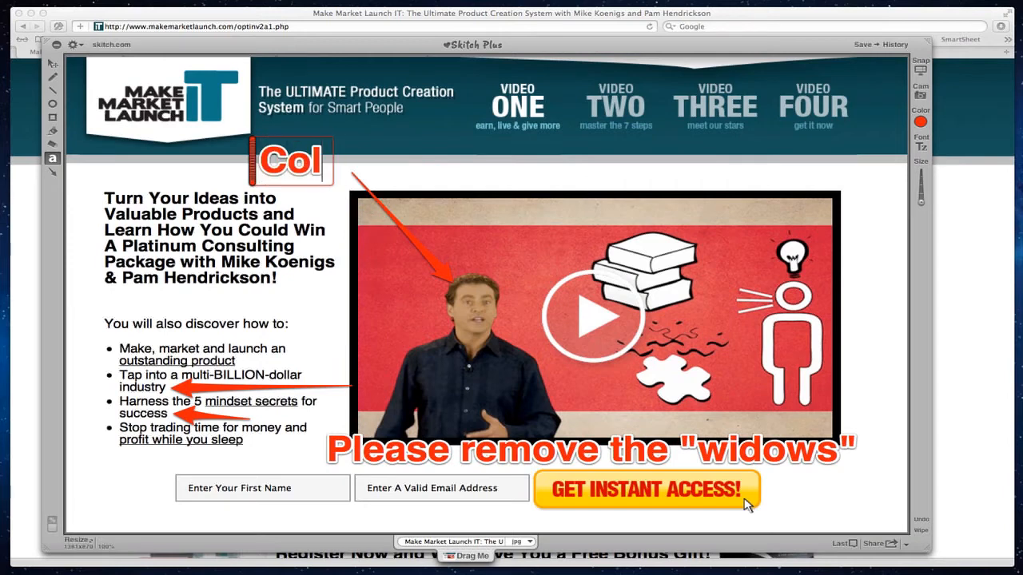
{"action": "type", "text": "or correct m"}
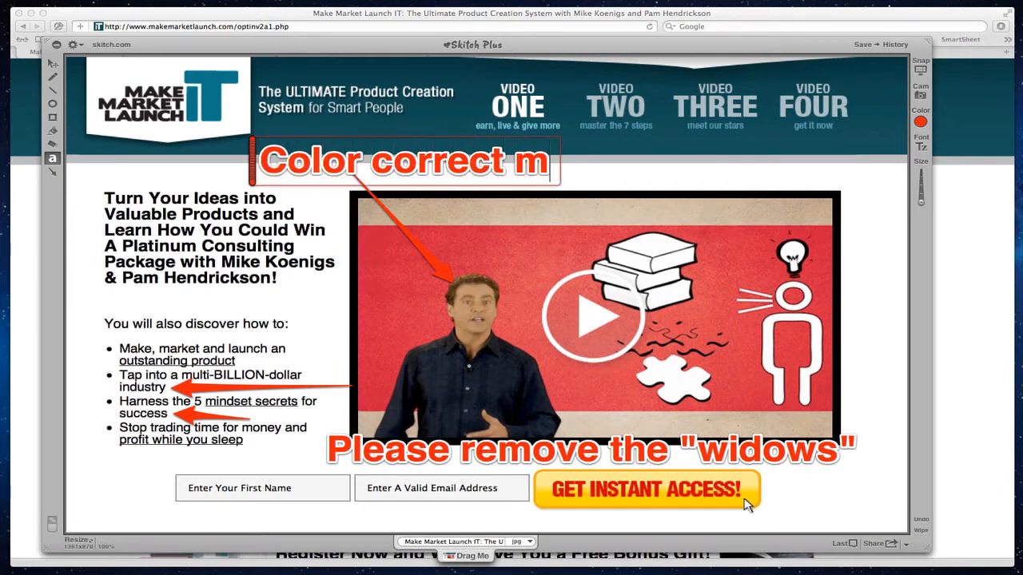
{"action": "type", "text": "y HAIR!"}
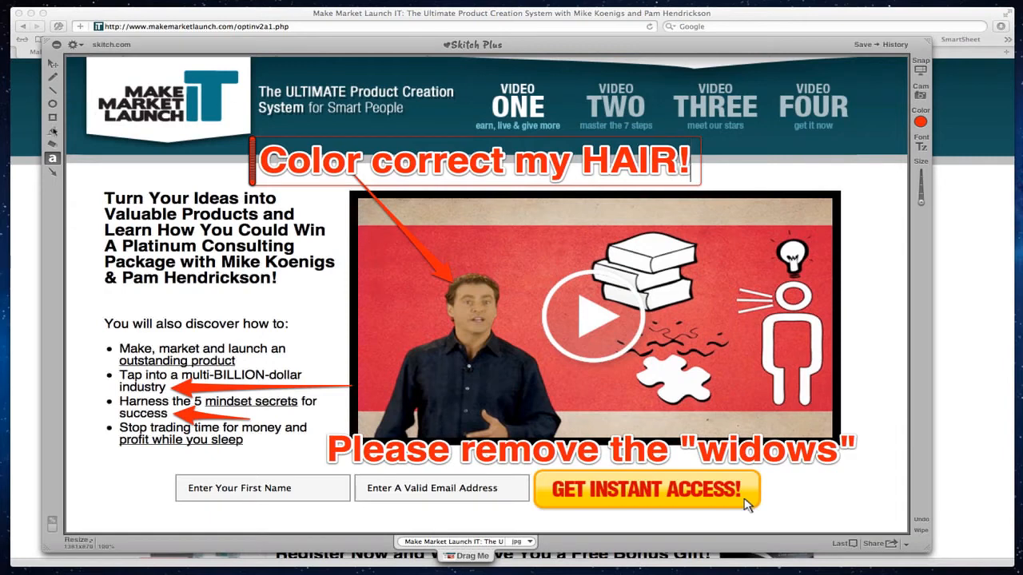
{"action": "key", "text": "Escape"}
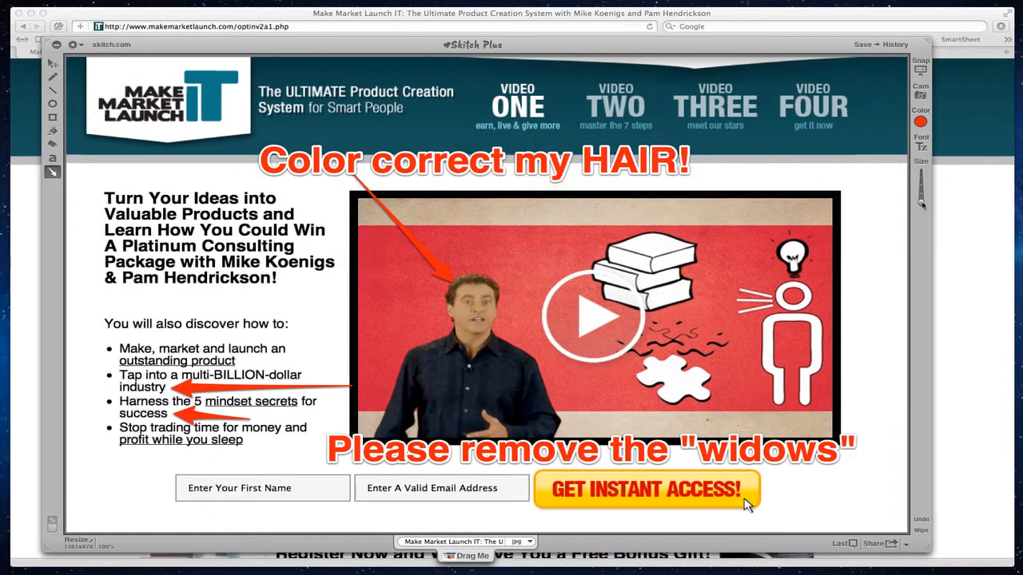
Set the drawing colour to green and draw a horizontal arrow pointing to the GET INSTANT ACCESS! button.
{"action": "left_click", "coordinate": [920, 123]}
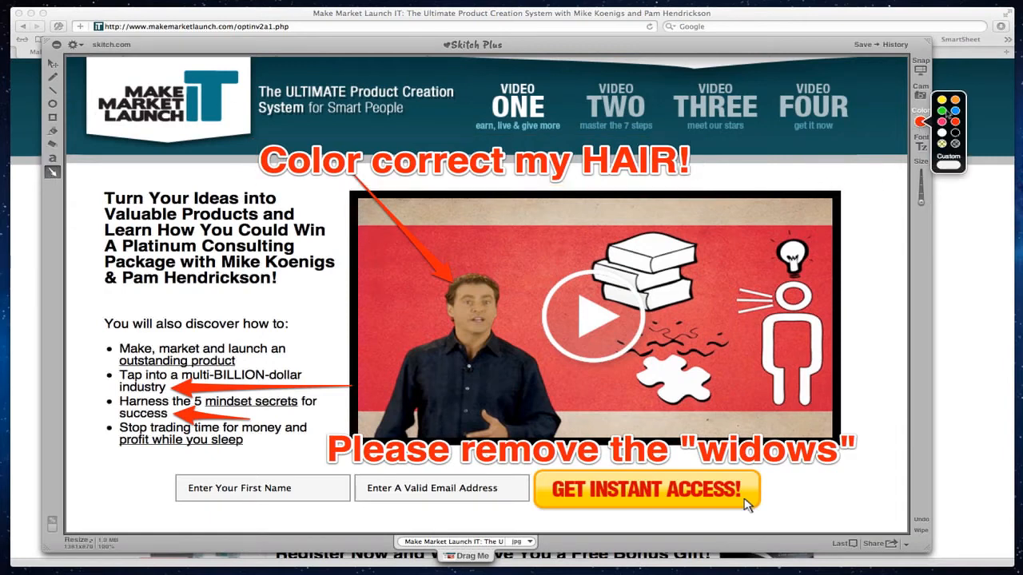
{"action": "left_click", "coordinate": [943, 112]}
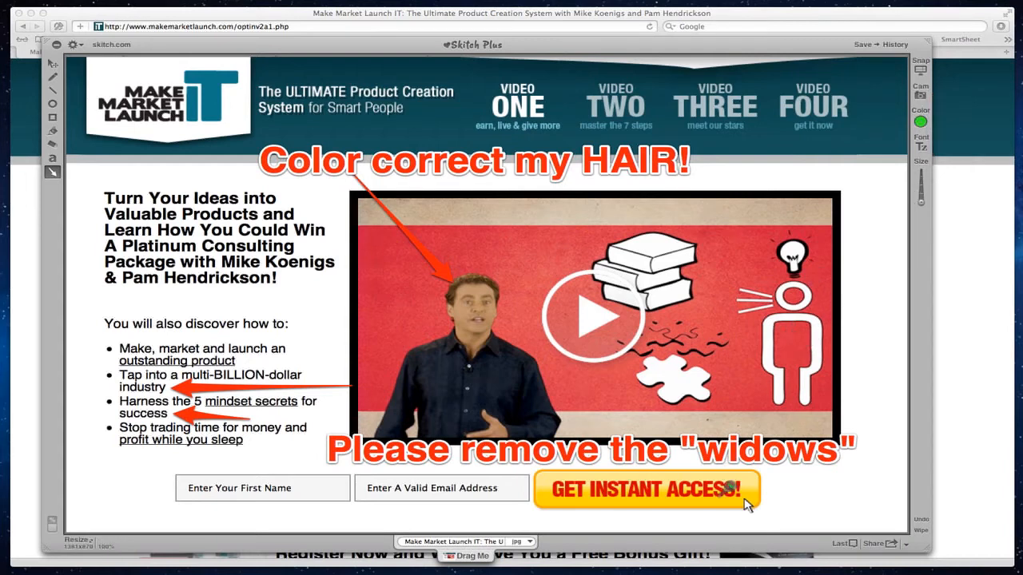
{"action": "left_click_drag", "start_coordinate": [319, 489], "coordinate": [529, 489]}
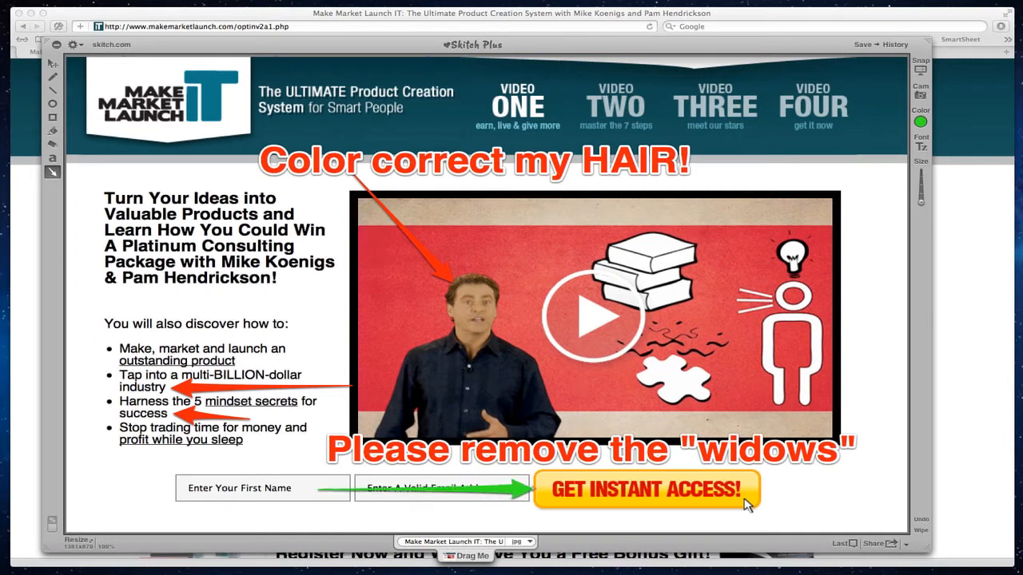
Add the smaller green text "Make this button ORANGE" and place it at the tail of the green arrow.
{"action": "left_click", "coordinate": [52, 158]}
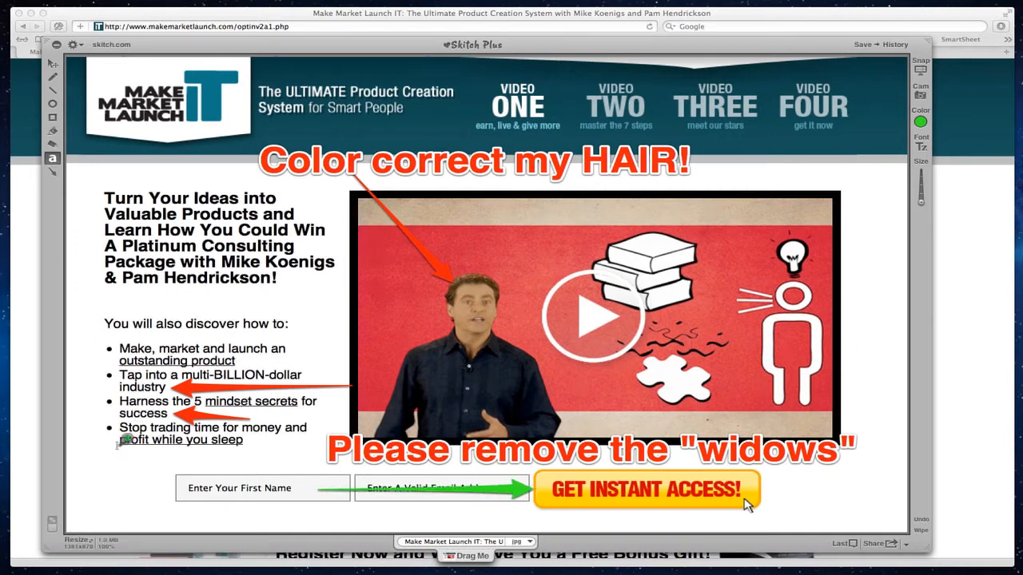
{"action": "left_click", "coordinate": [107, 468]}
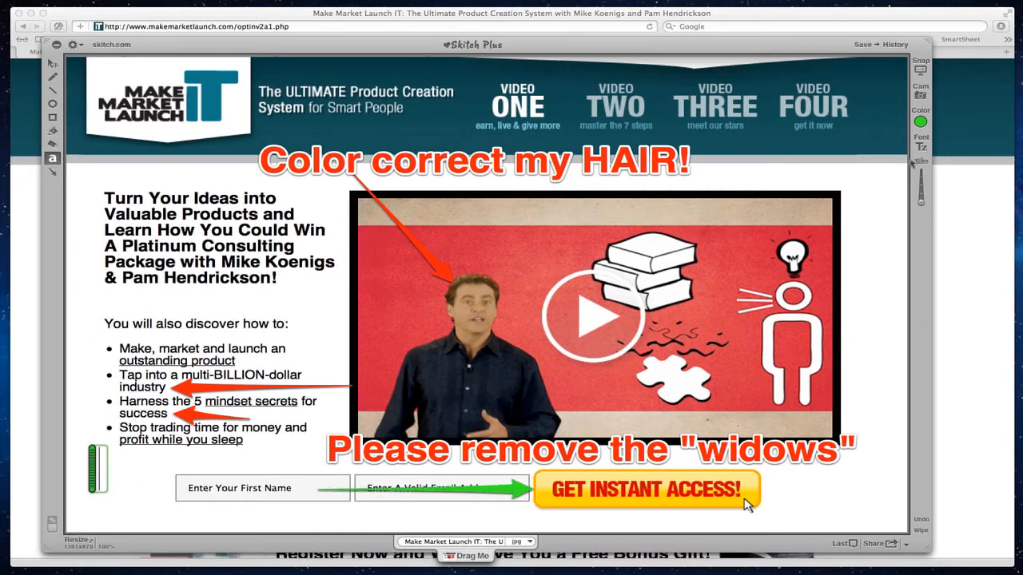
{"action": "left_click_drag", "start_coordinate": [922, 204], "coordinate": [921, 192]}
{"action": "type", "text": "Make"}
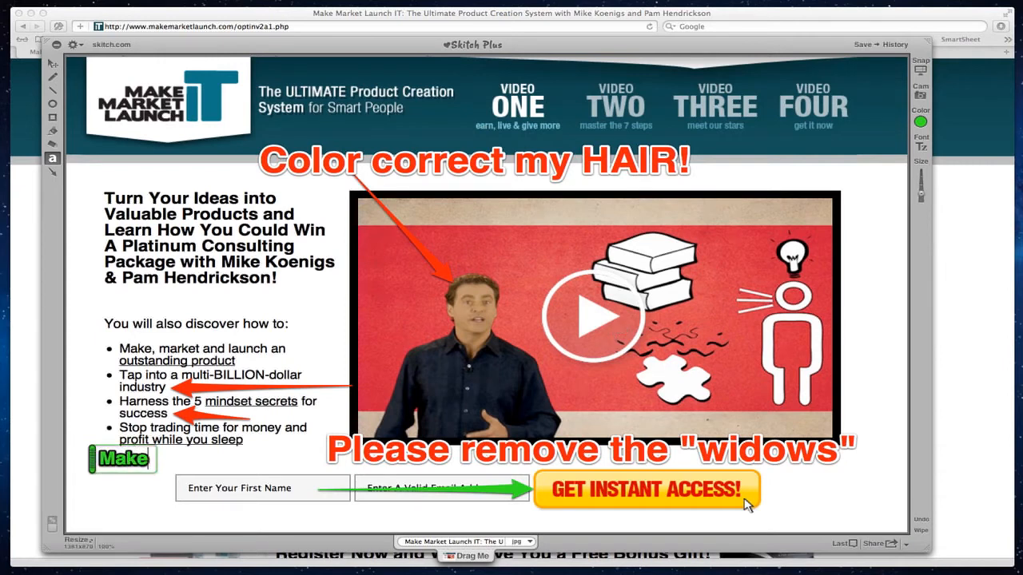
{"action": "type", "text": " this button ORANGE"}
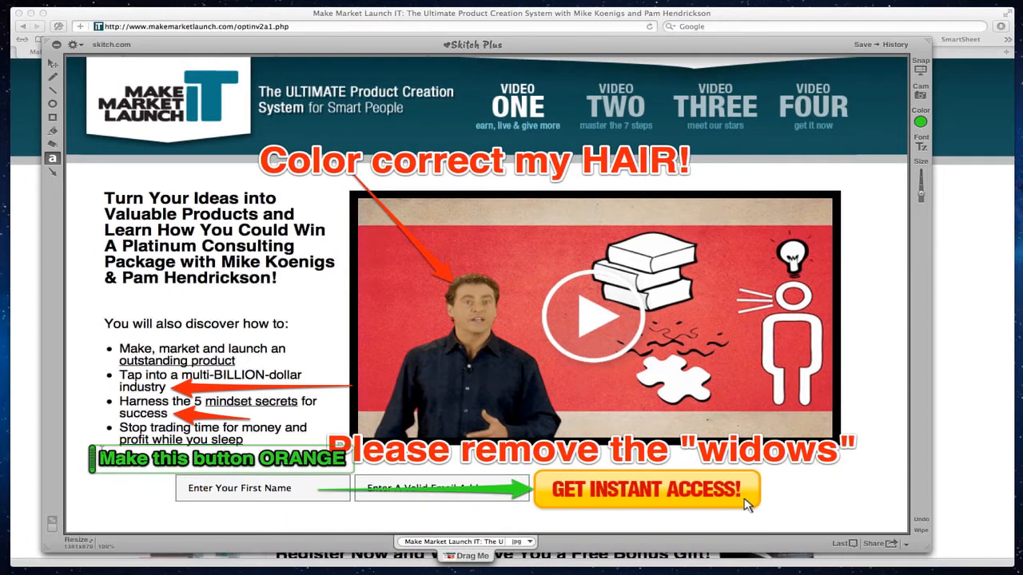
{"action": "left_click_drag", "start_coordinate": [75, 467], "coordinate": [62, 496]}
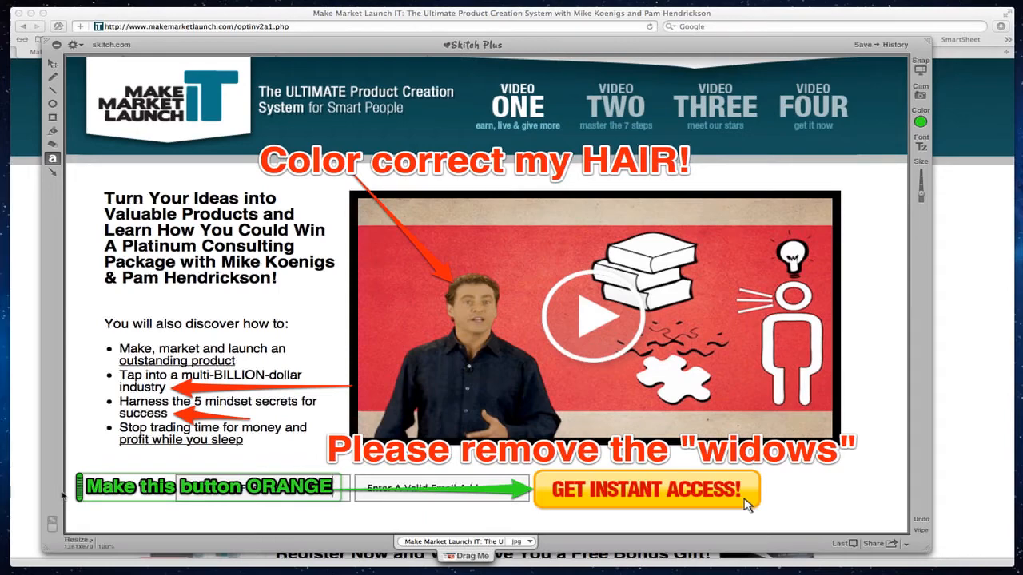
Return to the web page and capture only the Make Market Launch IT logo as a new screen snap.
{"action": "left_click_drag", "start_coordinate": [327, 46], "coordinate": [339, 40]}
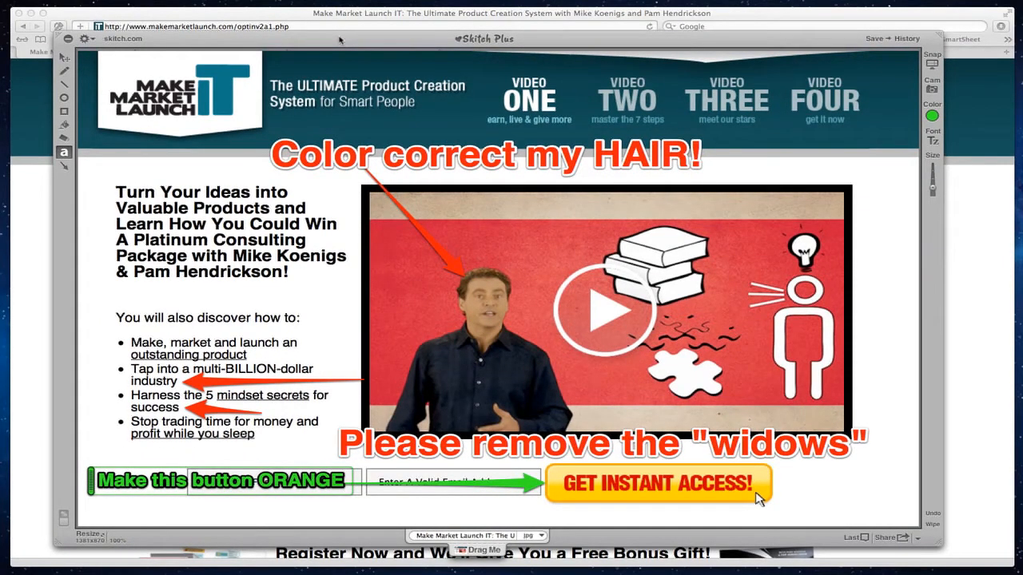
{"action": "left_click", "coordinate": [245, 13]}
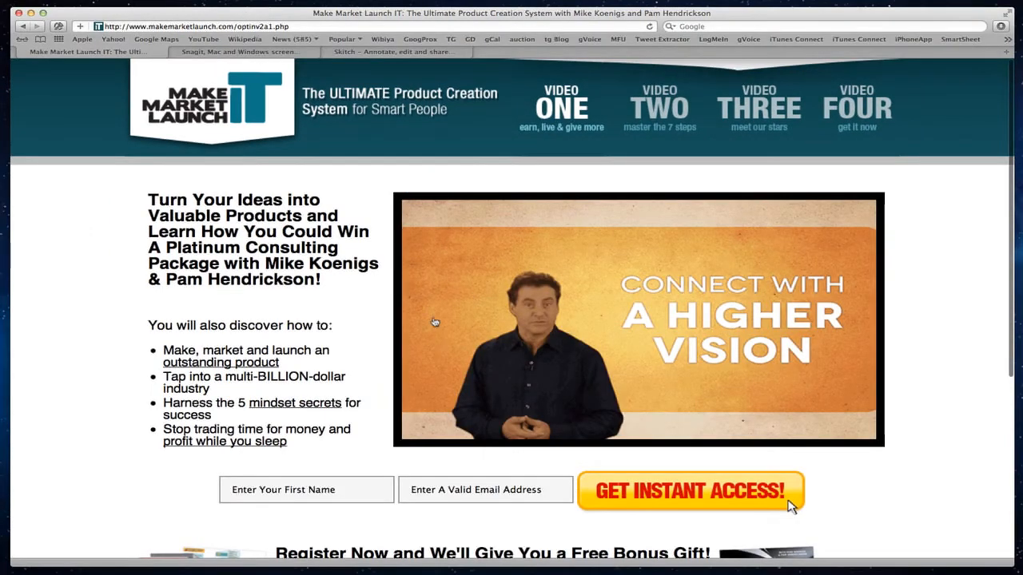
{"action": "key", "text": "super+shift+5"}
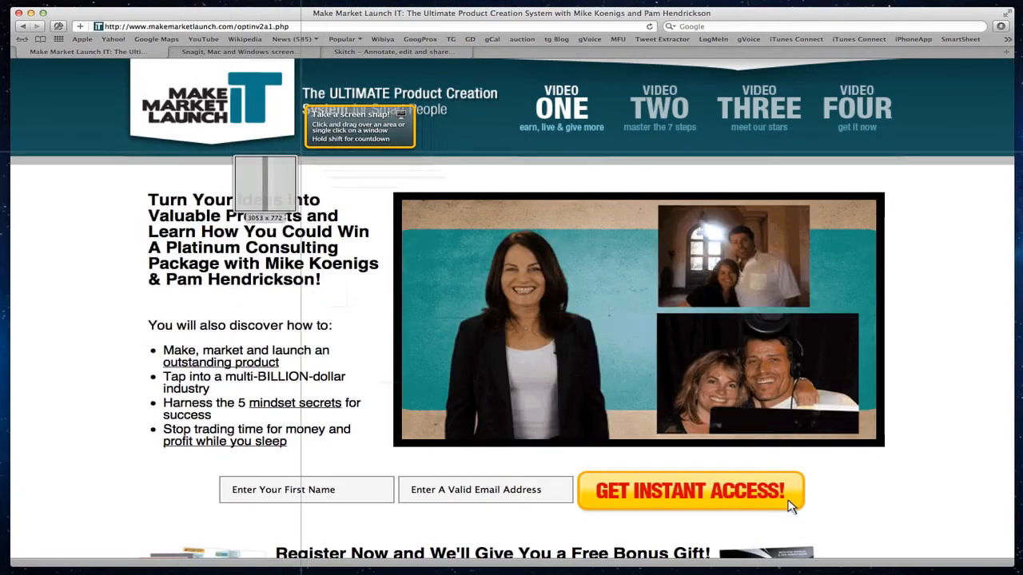
{"action": "left_click_drag", "start_coordinate": [301, 155], "coordinate": [121, 53]}
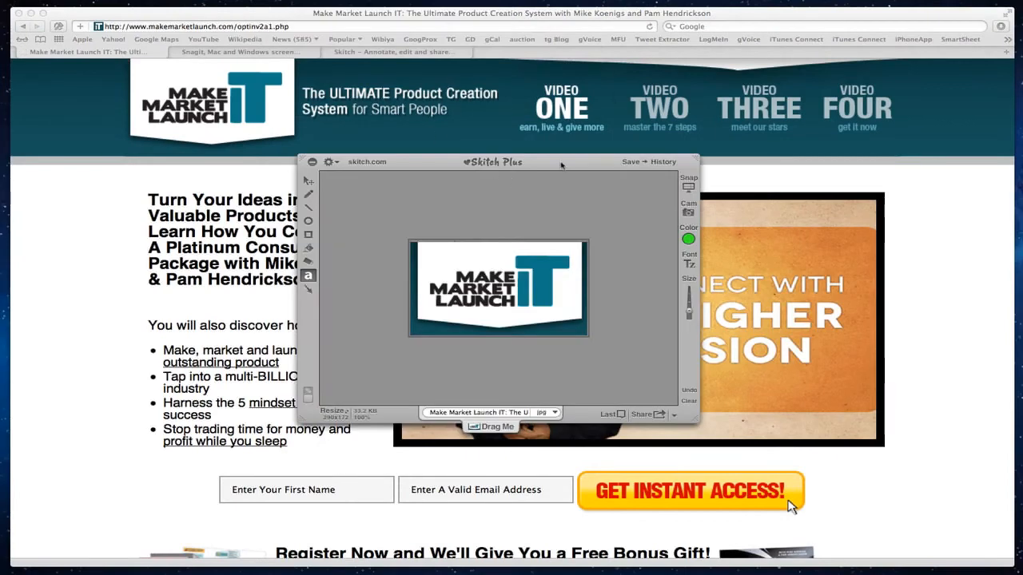
Scale the captured logo down to 200 px wide and crop its height to 116 px.
{"action": "left_click_drag", "start_coordinate": [562, 164], "coordinate": [470, 195]}
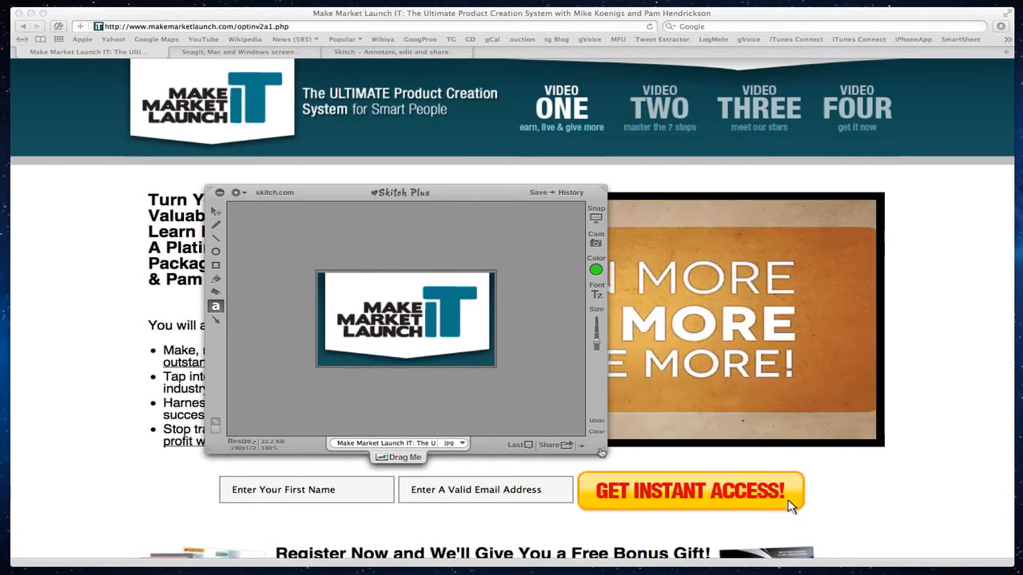
{"action": "left_click_drag", "start_coordinate": [601, 453], "coordinate": [526, 417]}
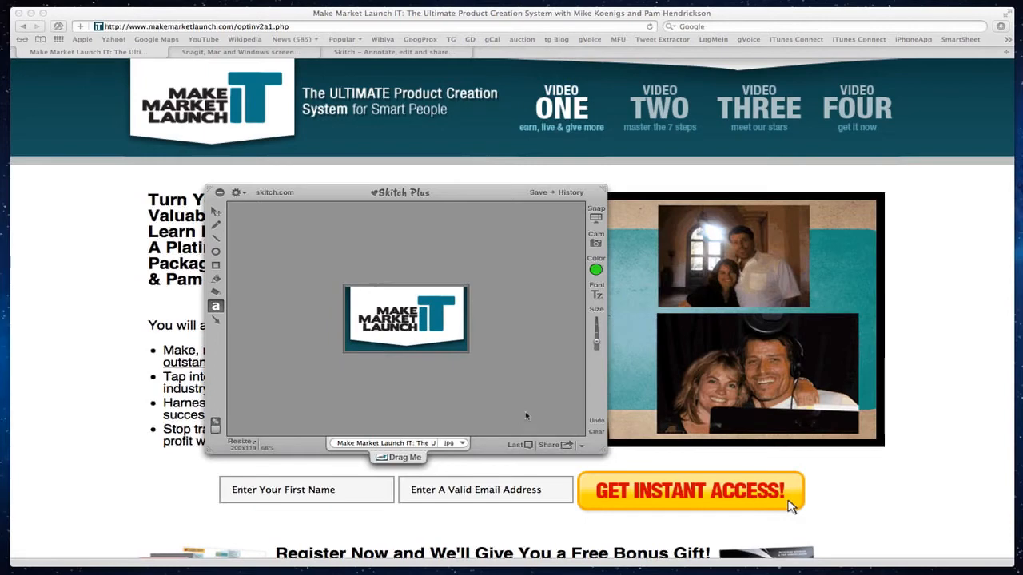
{"action": "left_click", "coordinate": [456, 350]}
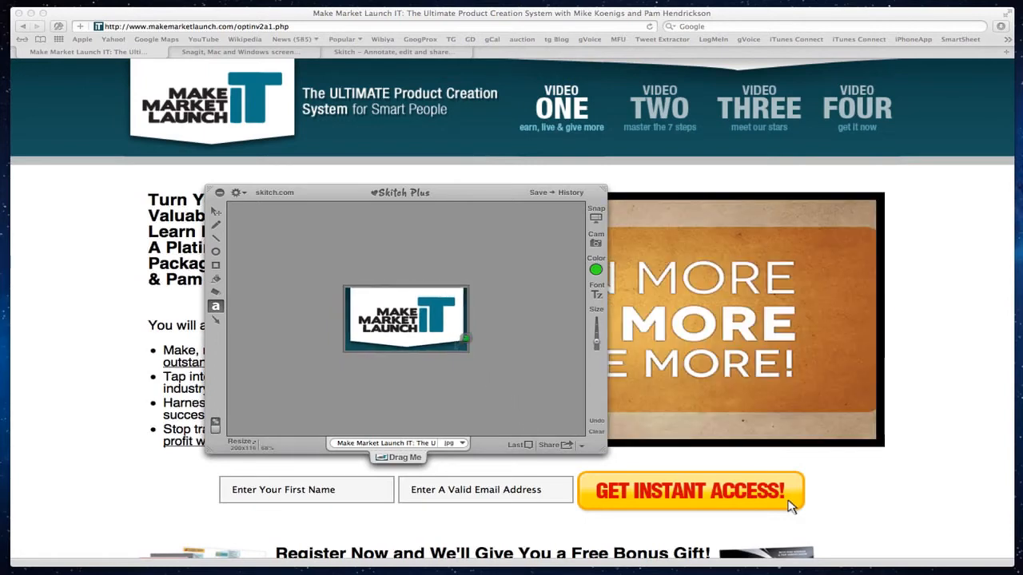
Name the logo image "MML LOGO 200x116".
{"action": "left_click", "coordinate": [386, 443]}
{"action": "type", "text": "MML"}
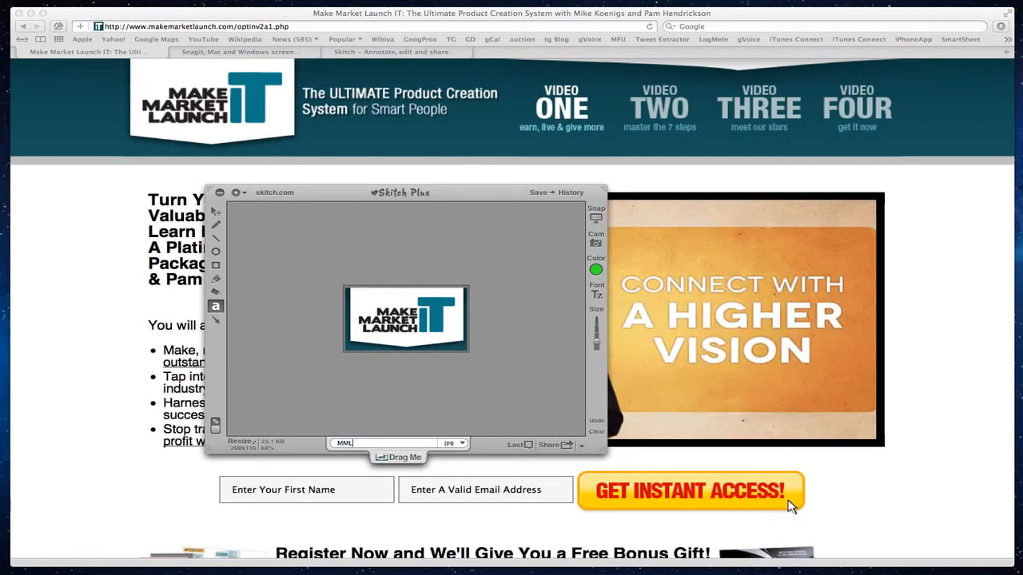
{"action": "type", "text": " LOGO "}
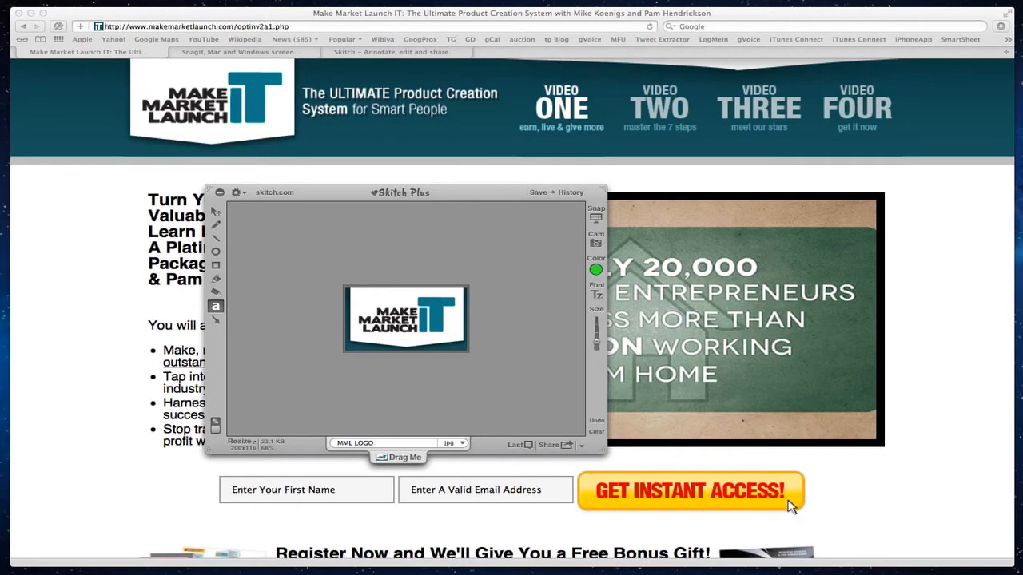
{"action": "type", "text": "200x116"}
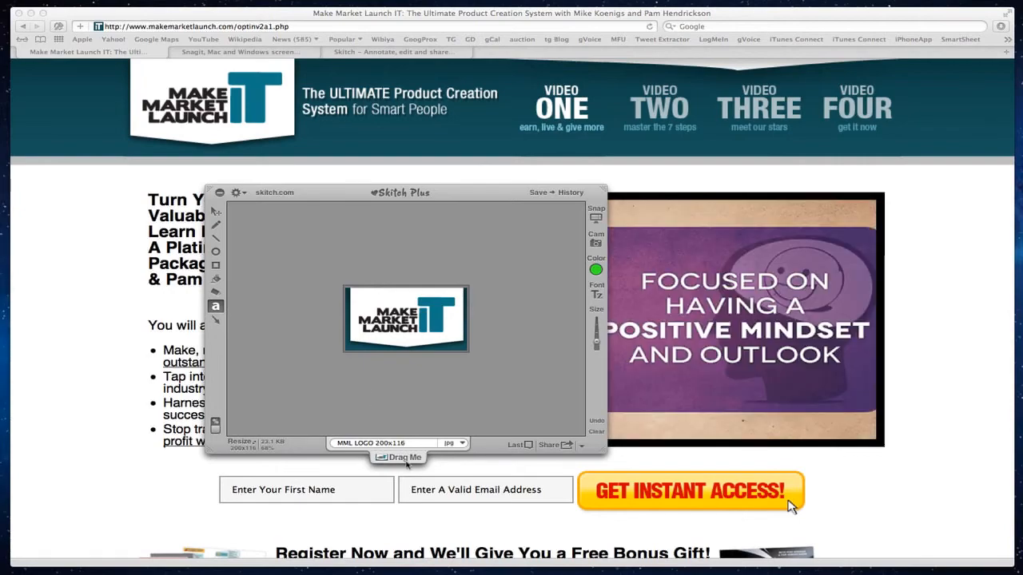
Move the browser window aside to expose the desktop and save the logo there as a jpg file.
{"action": "left_click_drag", "start_coordinate": [190, 18], "coordinate": [524, 11]}
{"action": "left_click", "coordinate": [317, 196]}
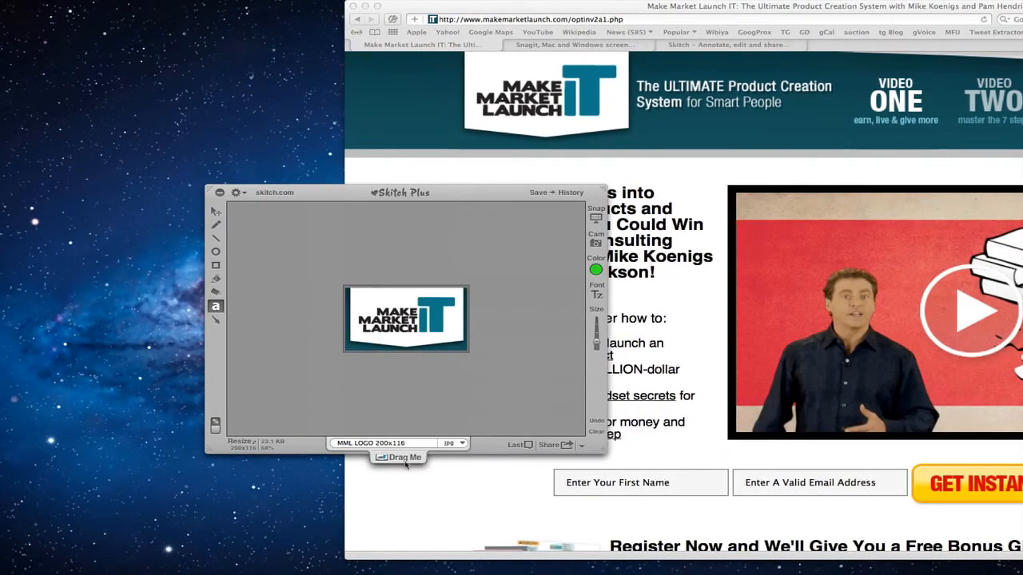
{"action": "left_click_drag", "start_coordinate": [404, 458], "coordinate": [148, 304]}
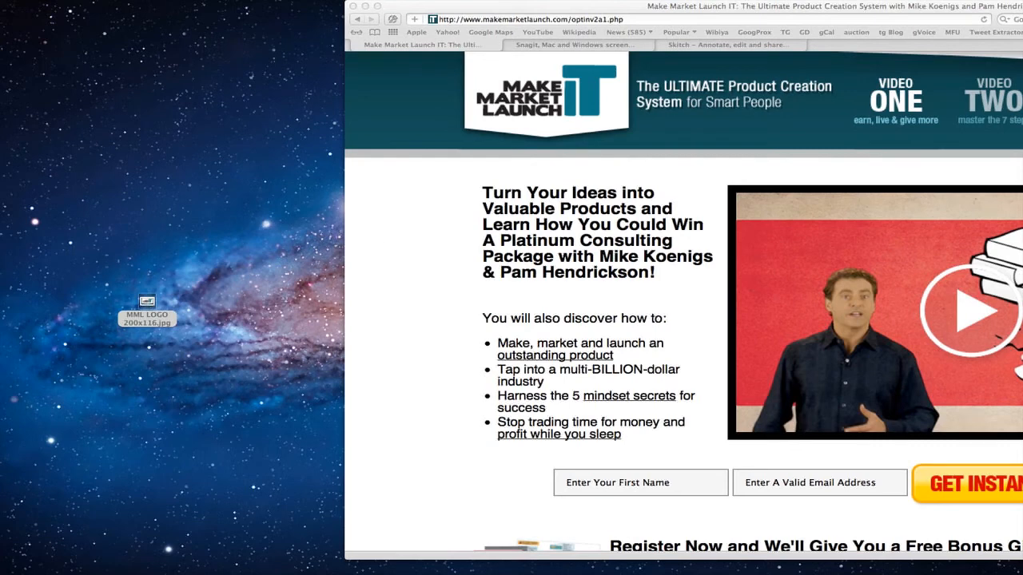
{"action": "left_click", "coordinate": [2, 224]}
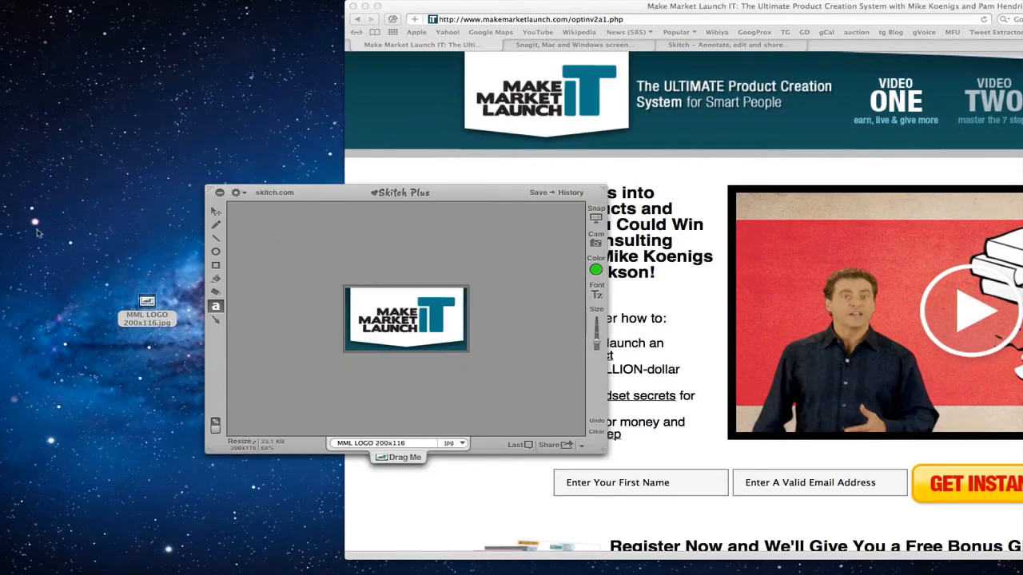
Upload the logo to skitch.com, copying its image page link, and open the last upload's web page in an enlarged window.
{"action": "left_click", "coordinate": [568, 450]}
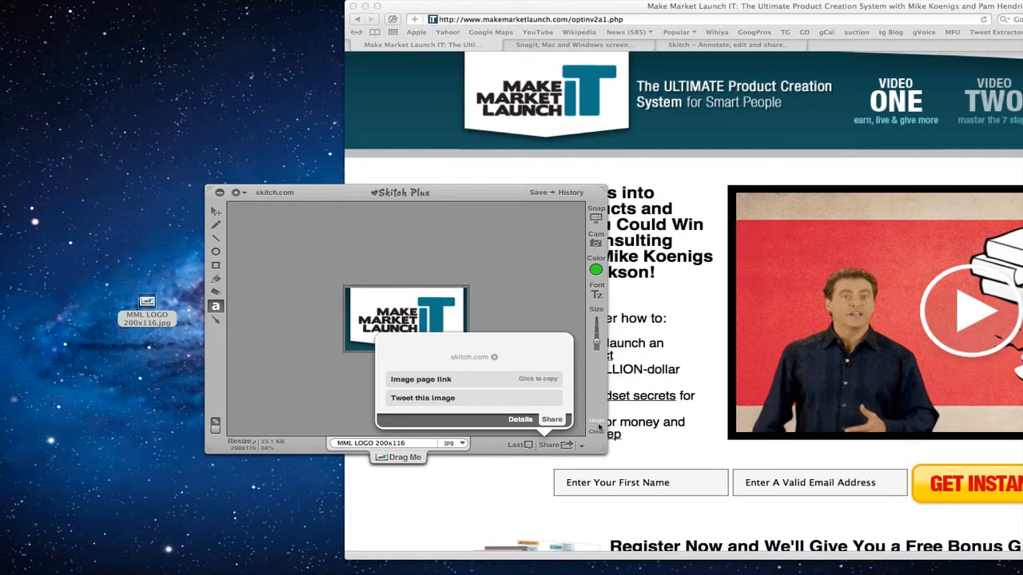
{"action": "left_click", "coordinate": [439, 381]}
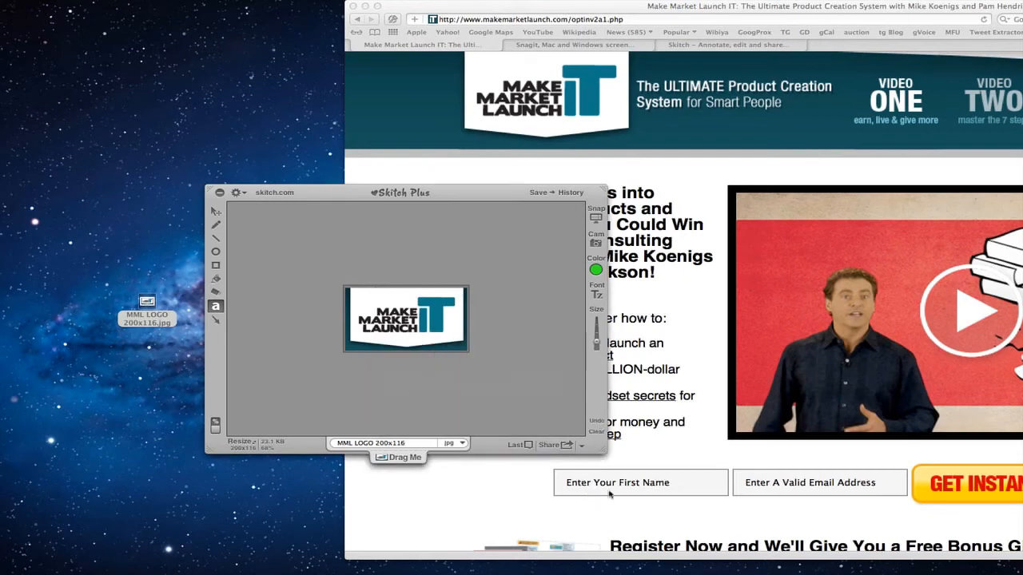
{"action": "left_click", "coordinate": [580, 445]}
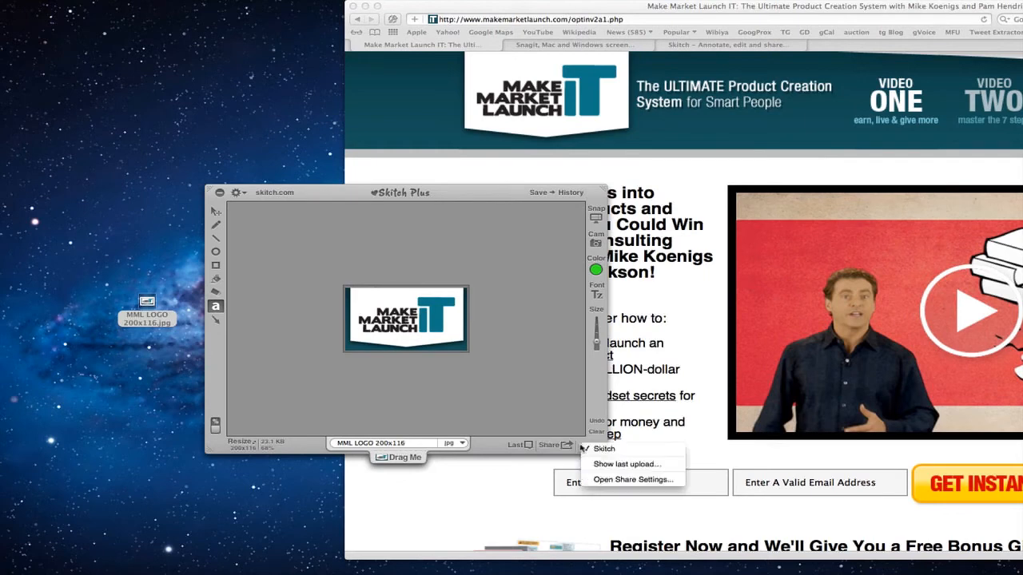
{"action": "left_click", "coordinate": [619, 464]}
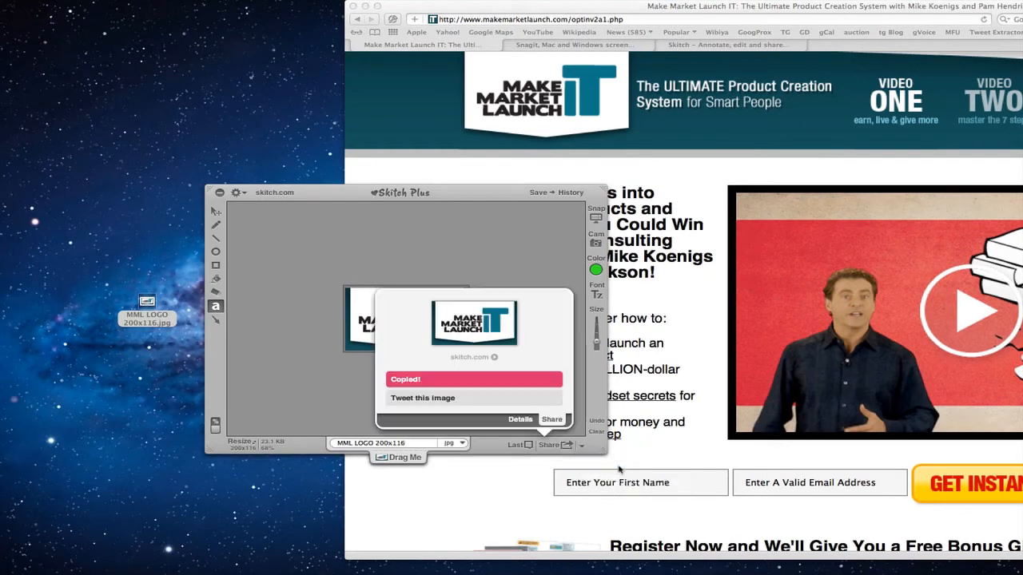
{"action": "left_click", "coordinate": [483, 332]}
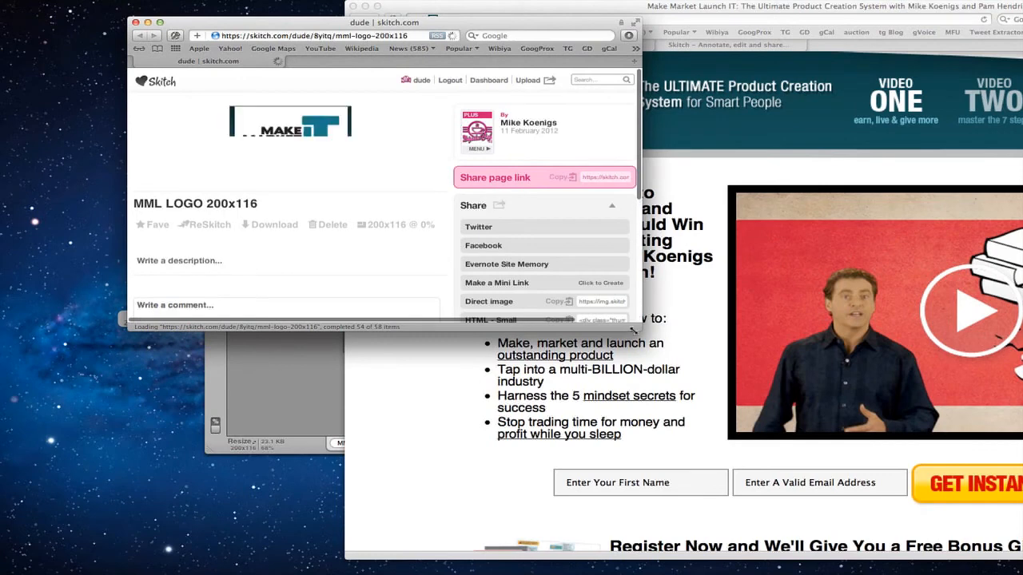
{"action": "left_click_drag", "start_coordinate": [635, 320], "coordinate": [803, 483]}
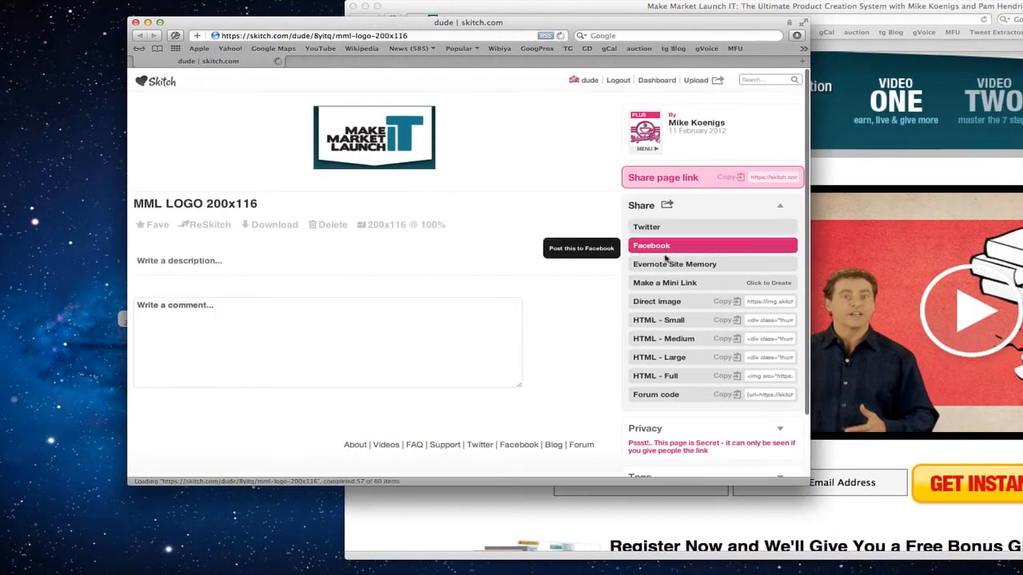
Copy the logo's direct image link and open it in a new browser tab.
{"action": "left_click", "coordinate": [770, 302]}
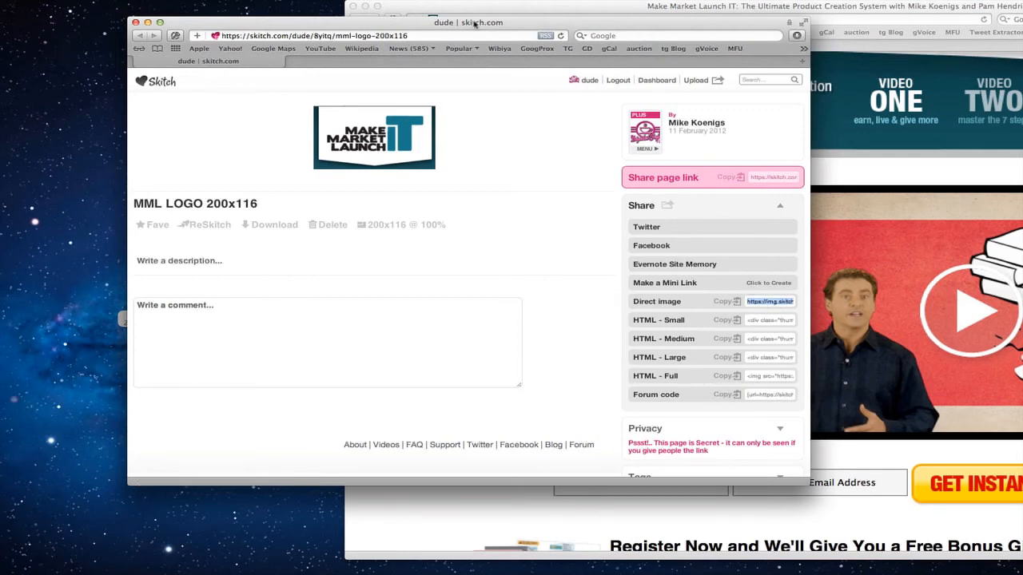
{"action": "key", "text": "super+t"}
{"action": "key", "text": "super+v"}
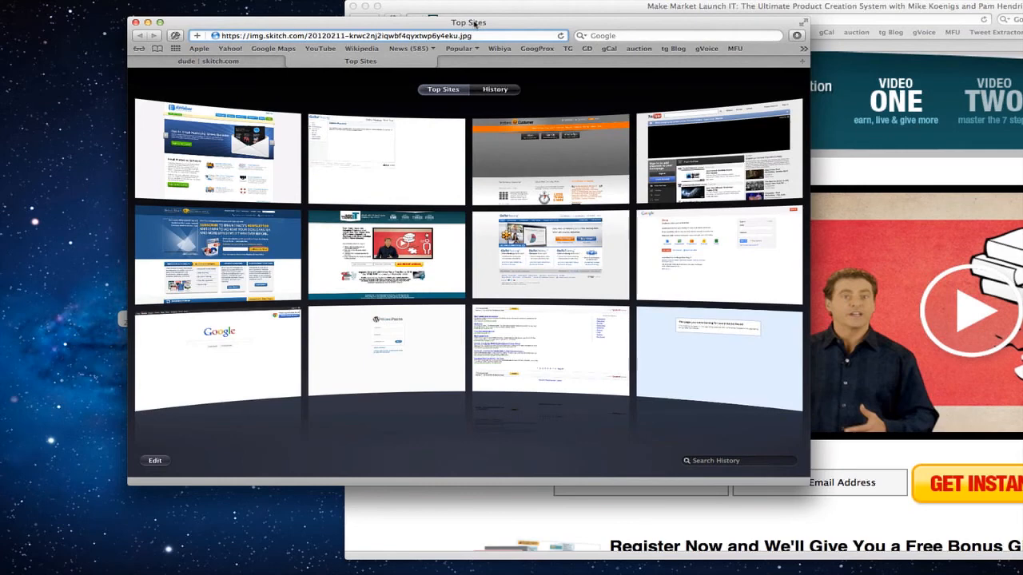
{"action": "key", "text": "Return"}
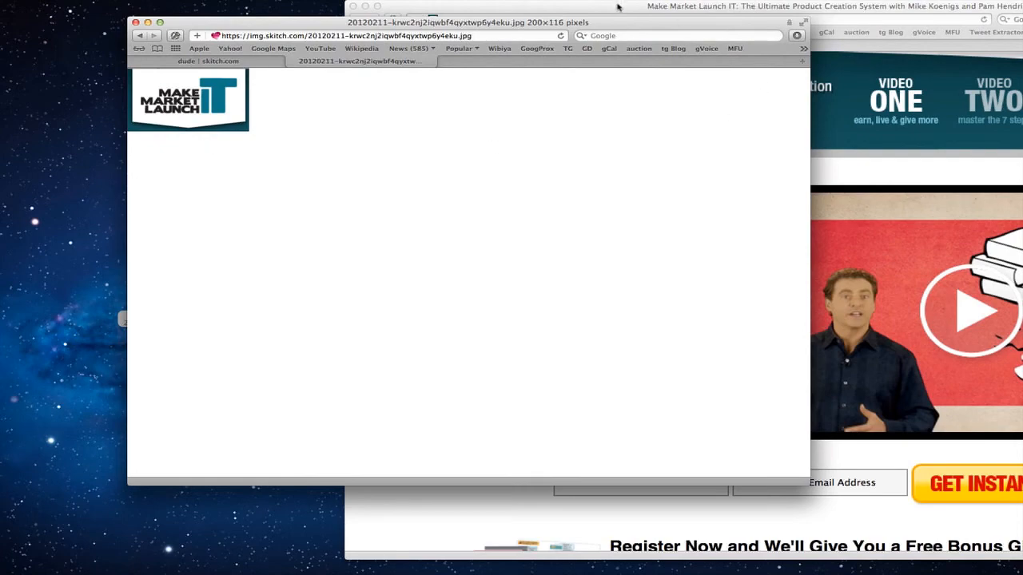
Bring the landing page's browser window back, examine the Skitch home page's download options and app preview, and return to the landing page.
{"action": "left_click_drag", "start_coordinate": [618, 6], "coordinate": [286, 9]}
{"action": "left_click", "coordinate": [472, 315]}
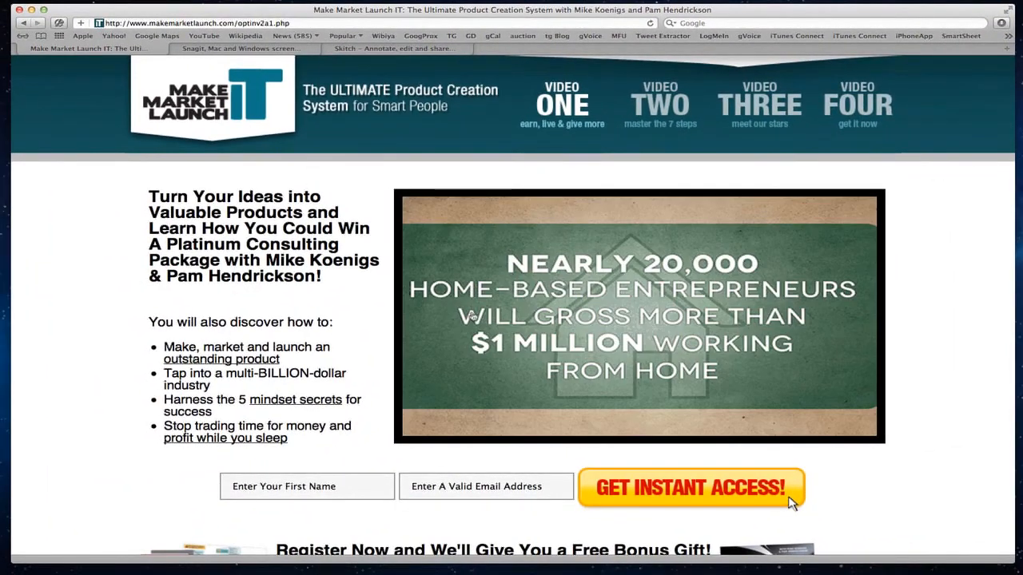
{"action": "left_click", "coordinate": [351, 48]}
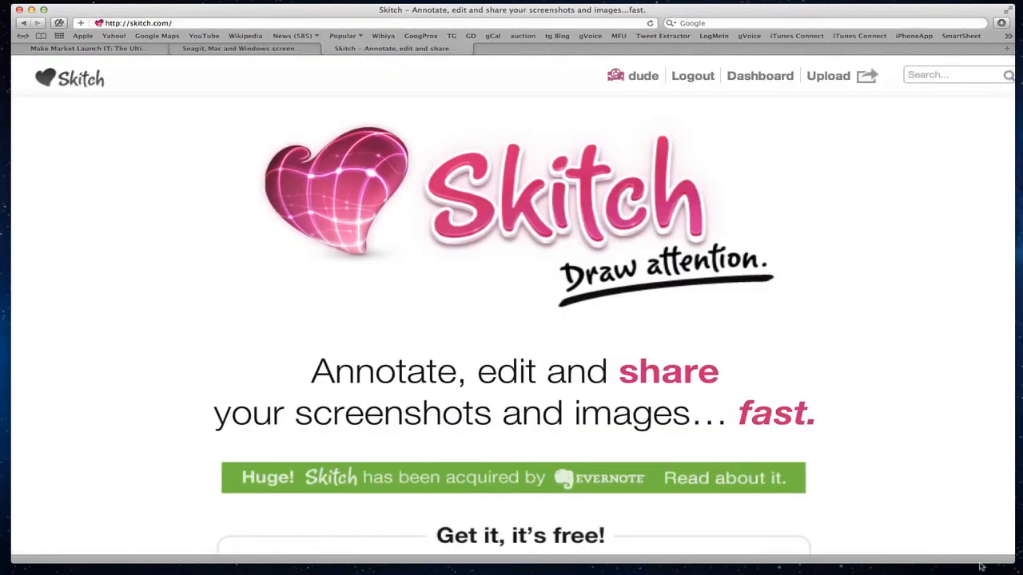
{"action": "scroll", "coordinate": [811, 446], "scroll_direction": "down", "scroll_amount": 8}
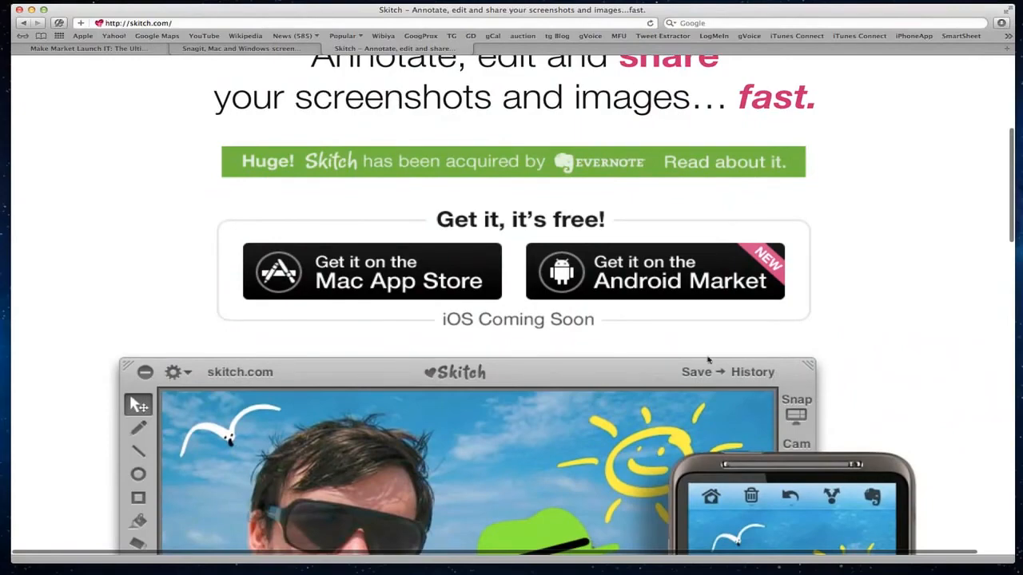
{"action": "scroll", "coordinate": [879, 304], "scroll_direction": "down", "scroll_amount": 3}
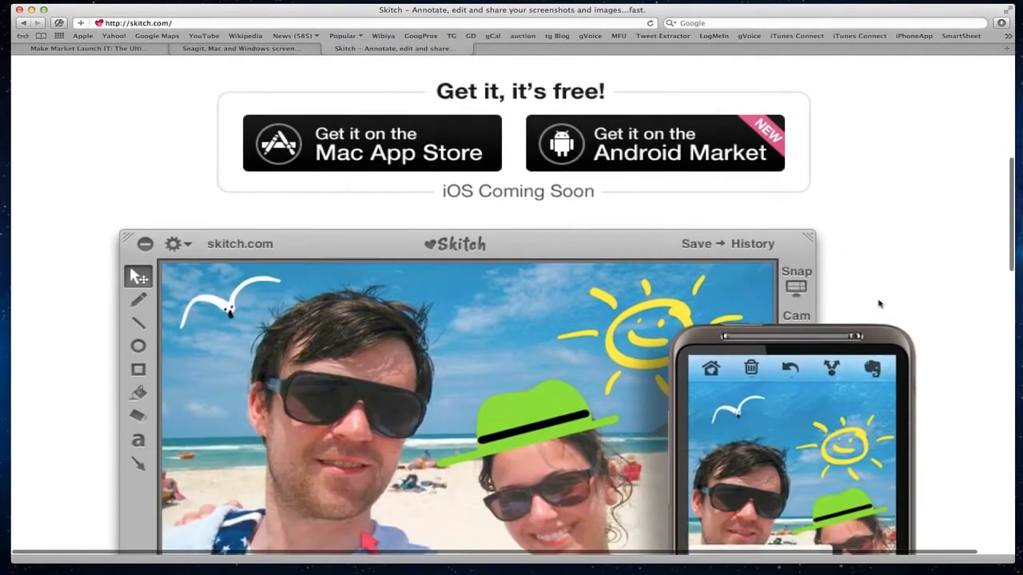
{"action": "scroll", "coordinate": [879, 304], "scroll_direction": "down", "scroll_amount": 5}
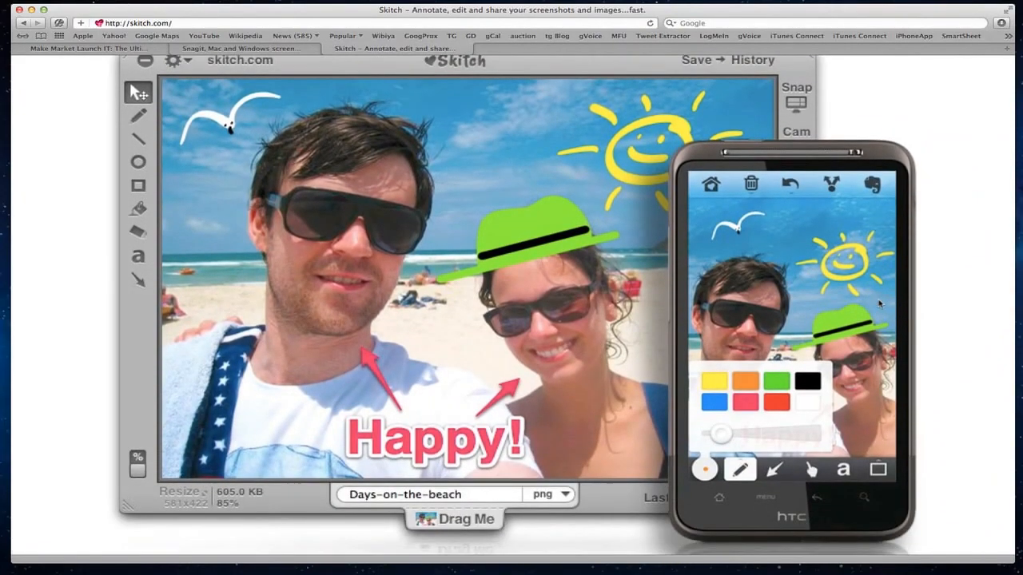
{"action": "scroll", "coordinate": [879, 304], "scroll_direction": "up", "scroll_amount": 15}
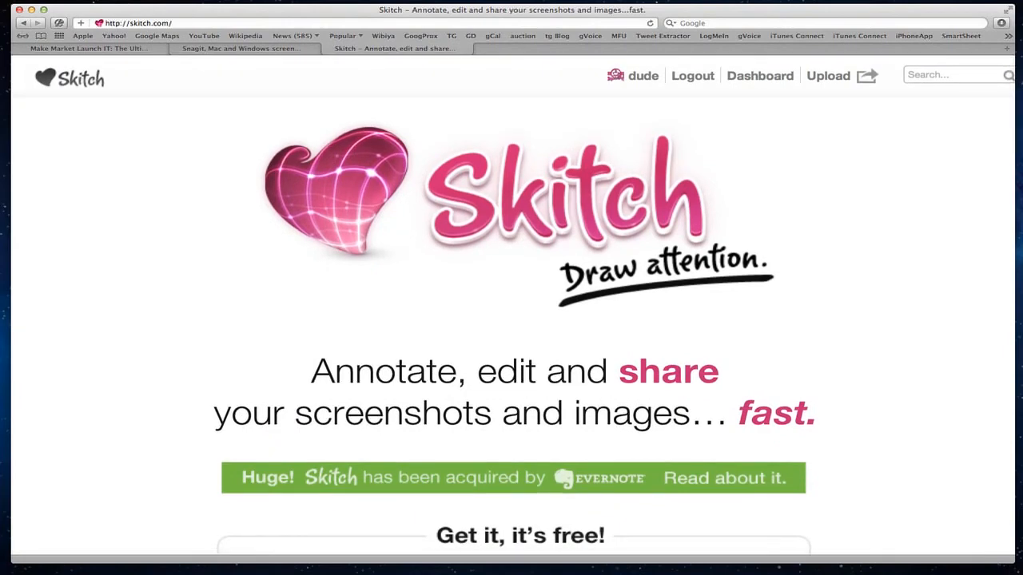
{"action": "left_click", "coordinate": [128, 51]}
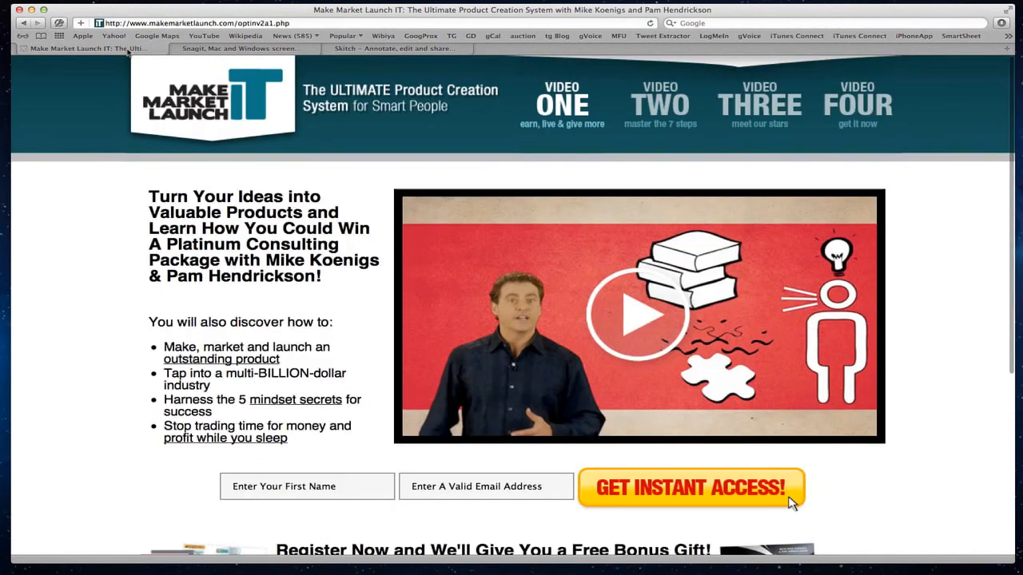